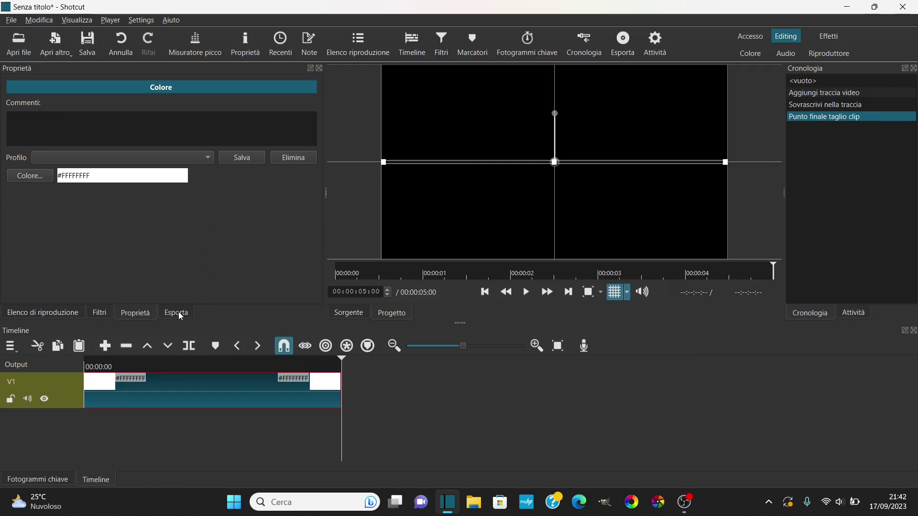
- Export the timeline as an mp4 video named linea at 1920 x 1080 and 30 frames per second
{"action": "left_click", "coordinate": [11, 20]}
{"action": "mouse_move", "coordinate": [48, 129]}
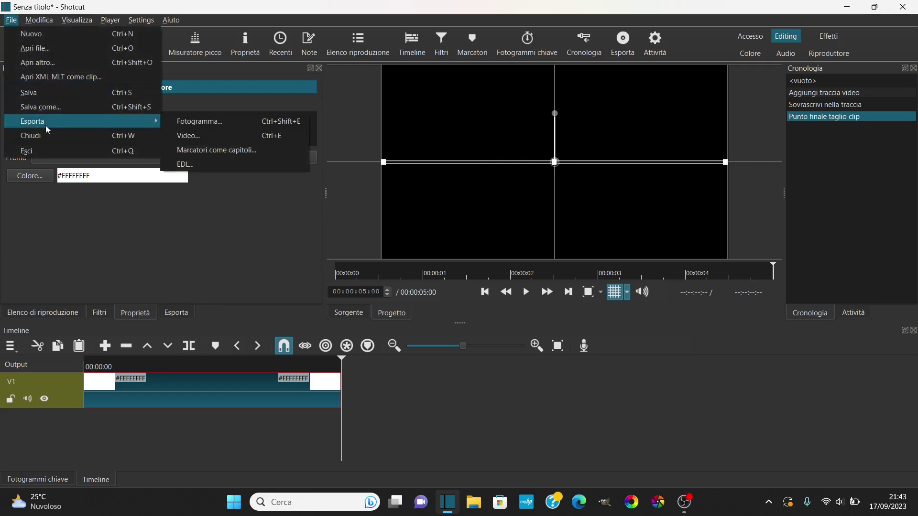
{"action": "left_click", "coordinate": [213, 138]}
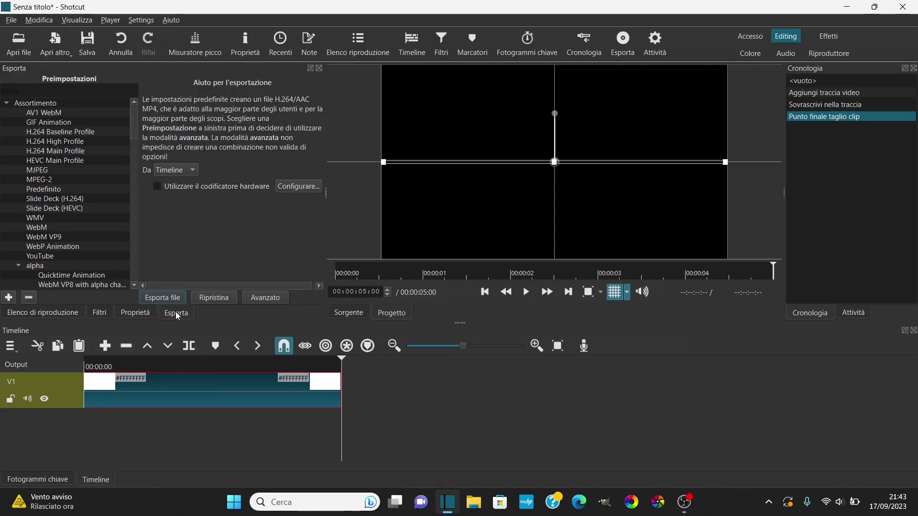
{"action": "left_click", "coordinate": [11, 20]}
{"action": "mouse_move", "coordinate": [36, 123]}
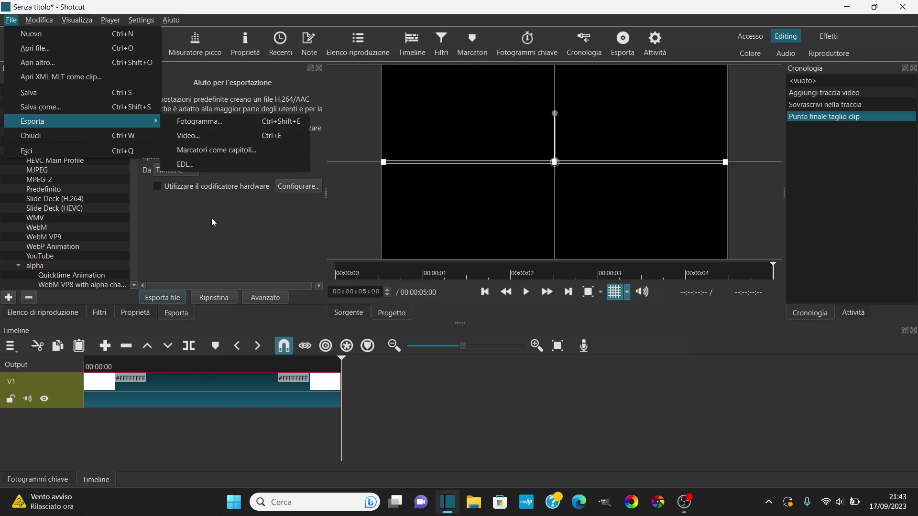
{"action": "left_click", "coordinate": [201, 136]}
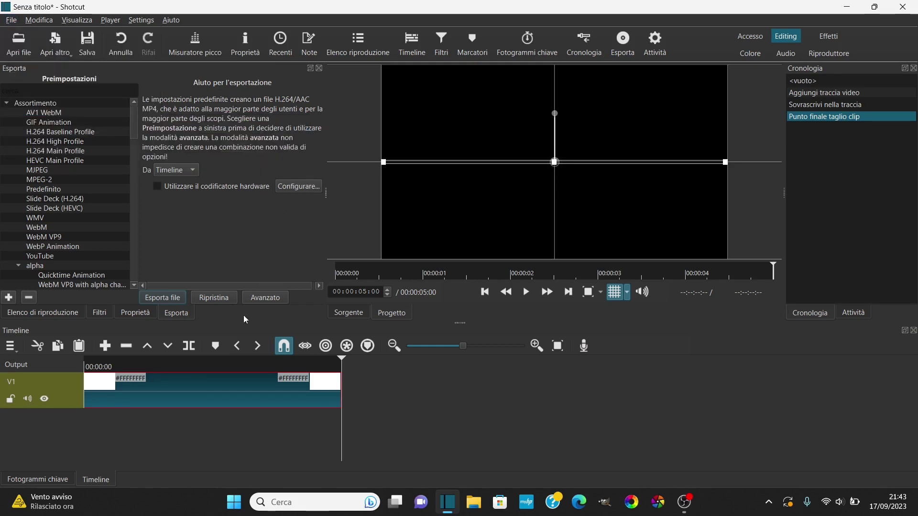
{"action": "left_click", "coordinate": [265, 298]}
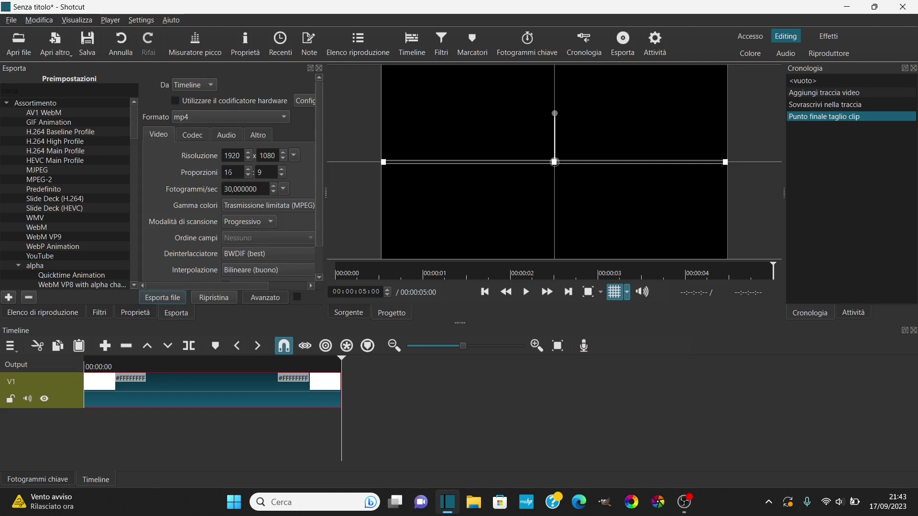
{"action": "left_click", "coordinate": [173, 298]}
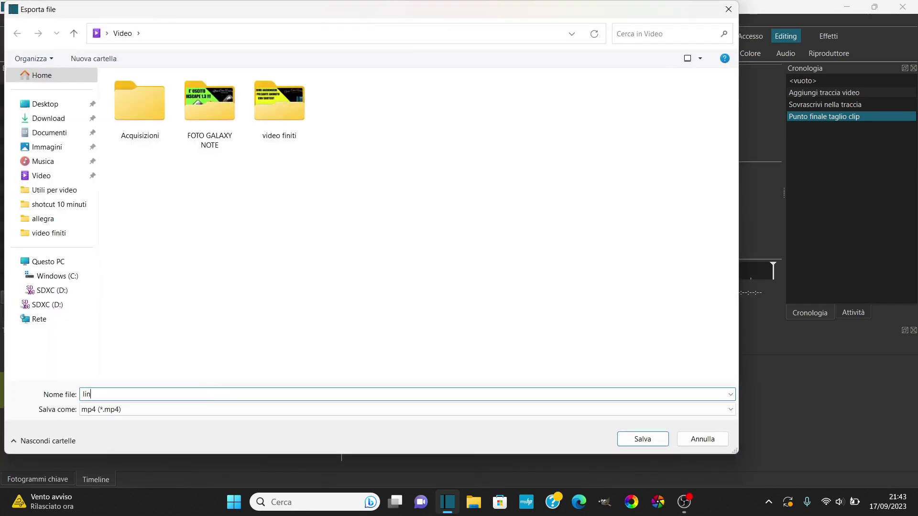
{"action": "left_click", "coordinate": [626, 440]}
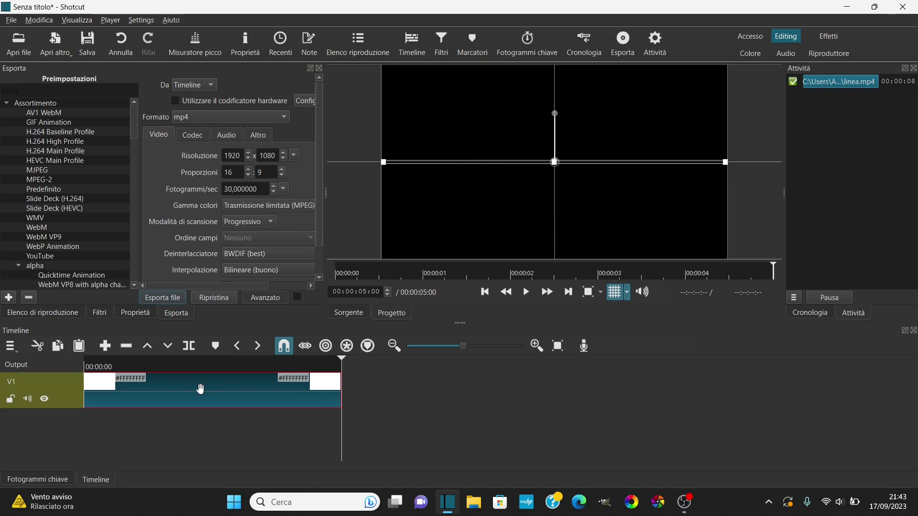
- Replace the white colour clip on track V1 with splash_-_23011 (1080p).mp4 from the playlist, placed at the start
{"action": "key", "text": "Delete"}
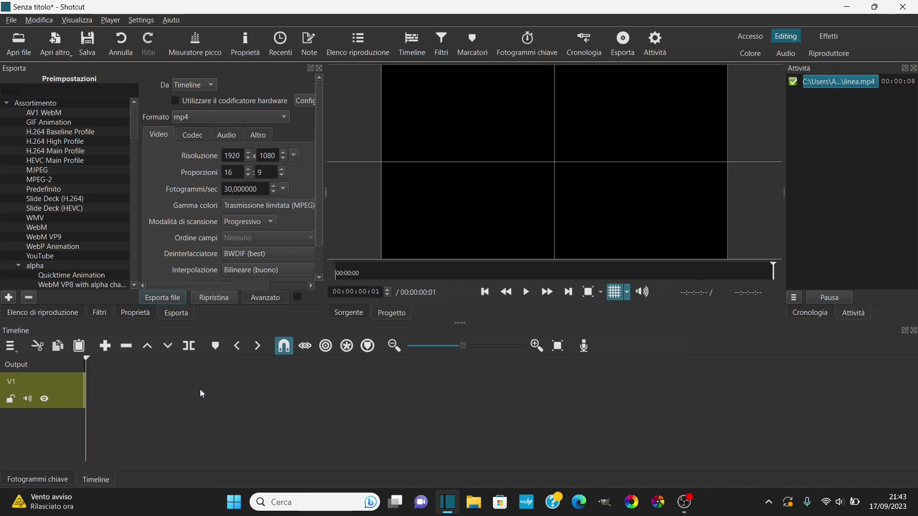
{"action": "left_click", "coordinate": [36, 312]}
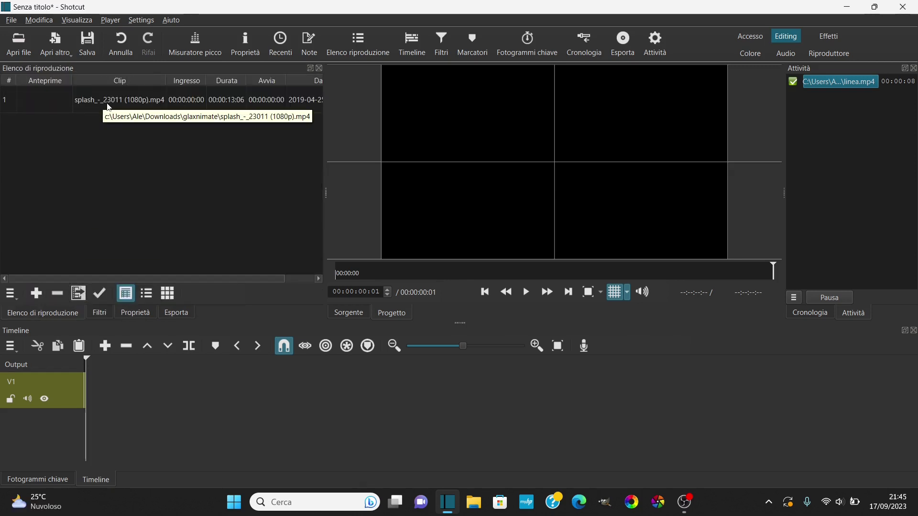
{"action": "double_click", "coordinate": [109, 107]}
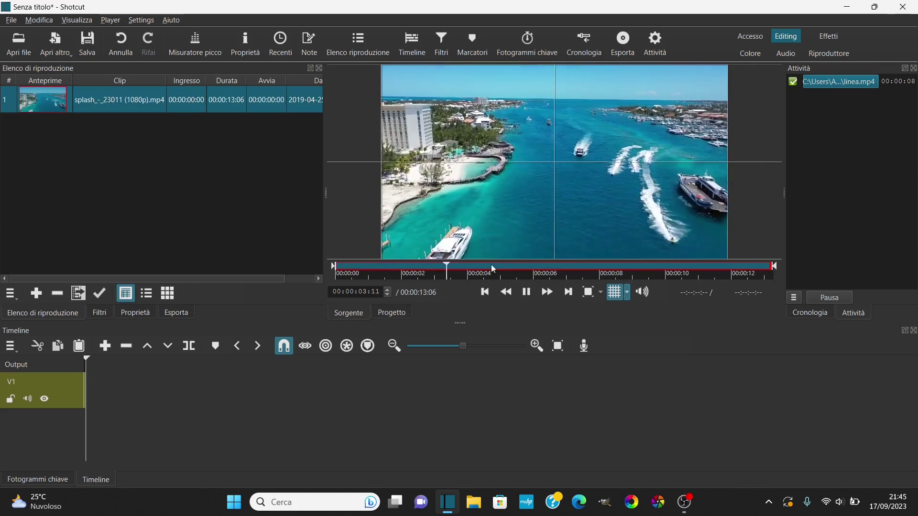
{"action": "left_click", "coordinate": [539, 158]}
{"action": "left_click_drag", "start_coordinate": [541, 154], "coordinate": [89, 402]}
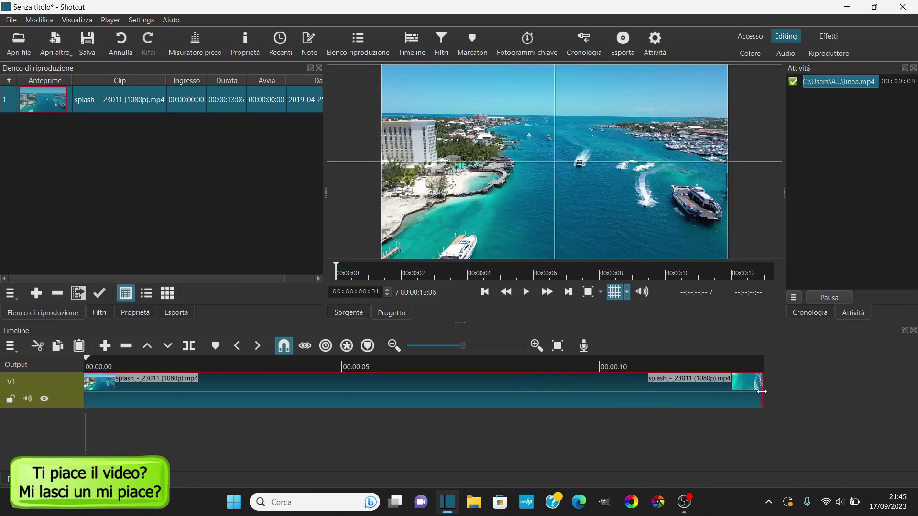
- Trim the end of the splash clip to a 10-second length and add a second video track above it
{"action": "left_click_drag", "start_coordinate": [755, 390], "coordinate": [588, 387]}
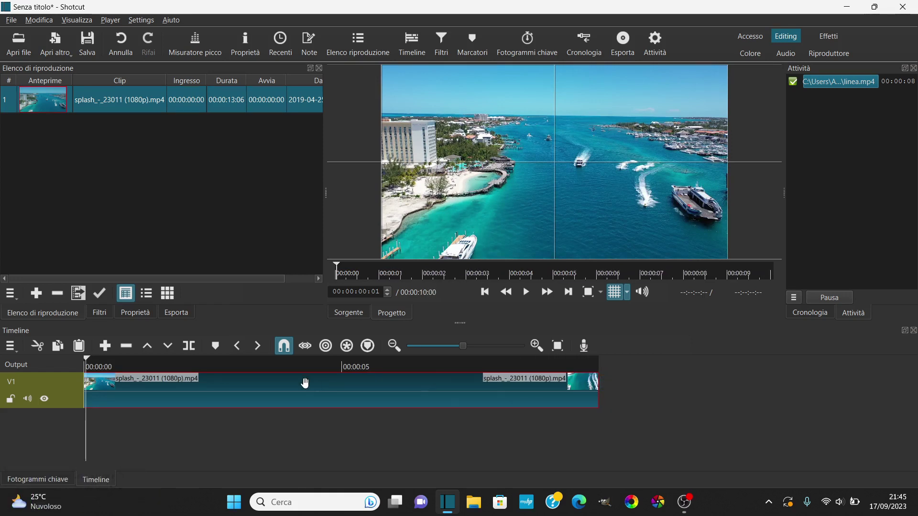
{"action": "key", "text": "ctrl+i"}
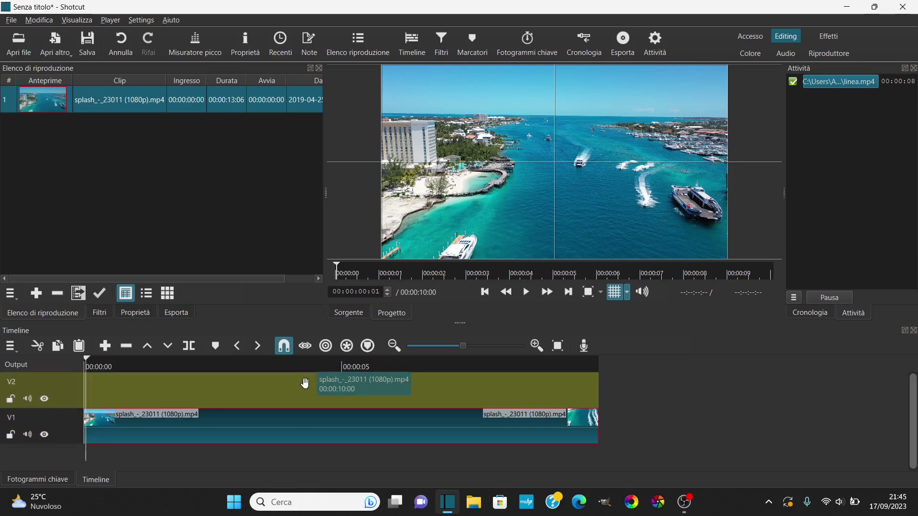
{"action": "right_click", "coordinate": [70, 393]}
{"action": "mouse_move", "coordinate": [119, 403]}
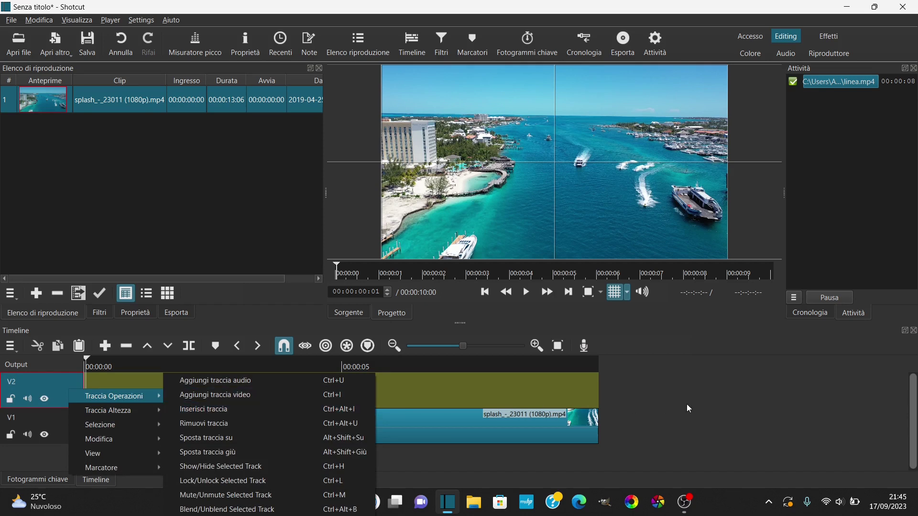
{"action": "left_click", "coordinate": [217, 389]}
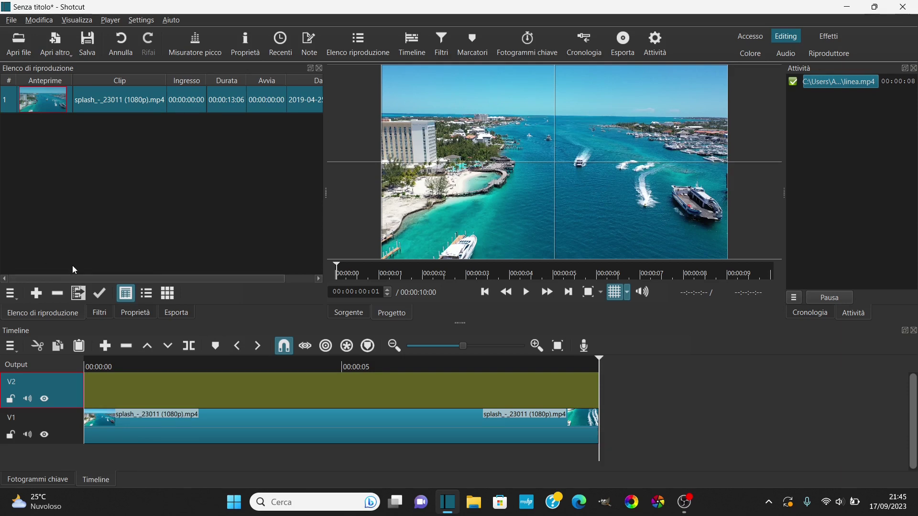
- Add the exported linea.mp4 to the playlist and place it on track V2 at about 2.5 seconds
{"action": "left_click", "coordinate": [78, 293]}
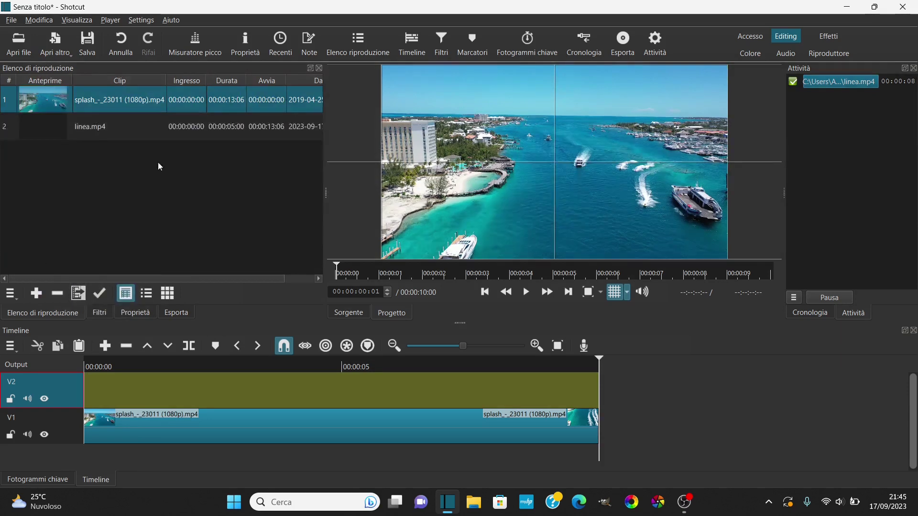
{"action": "double_click", "coordinate": [88, 128]}
{"action": "left_click", "coordinate": [471, 219]}
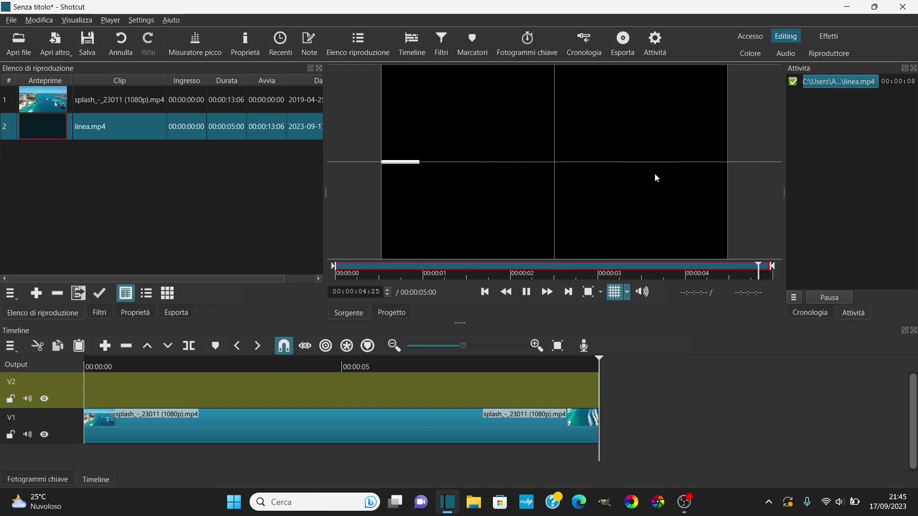
{"action": "left_click_drag", "start_coordinate": [553, 144], "coordinate": [488, 291]}
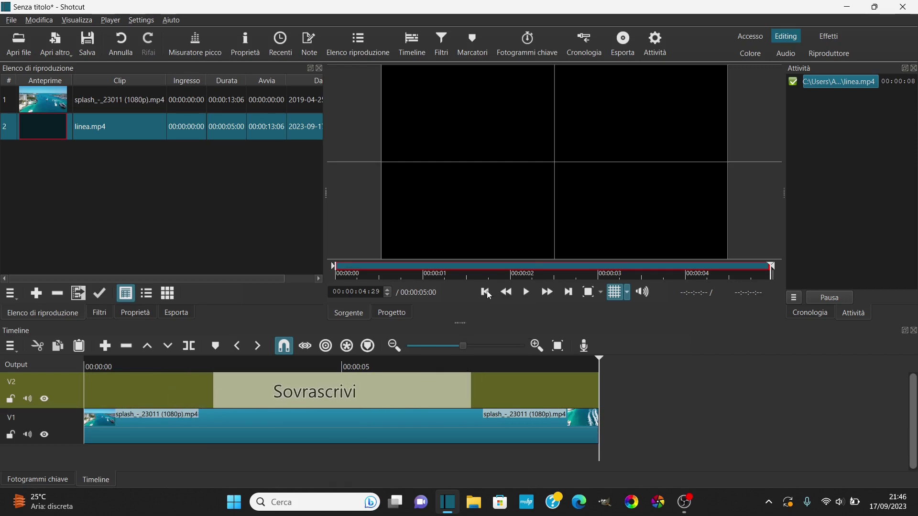
- Move the linea.mp4 clip on track V2 so that it starts at 2 seconds
{"action": "left_click", "coordinate": [486, 292]}
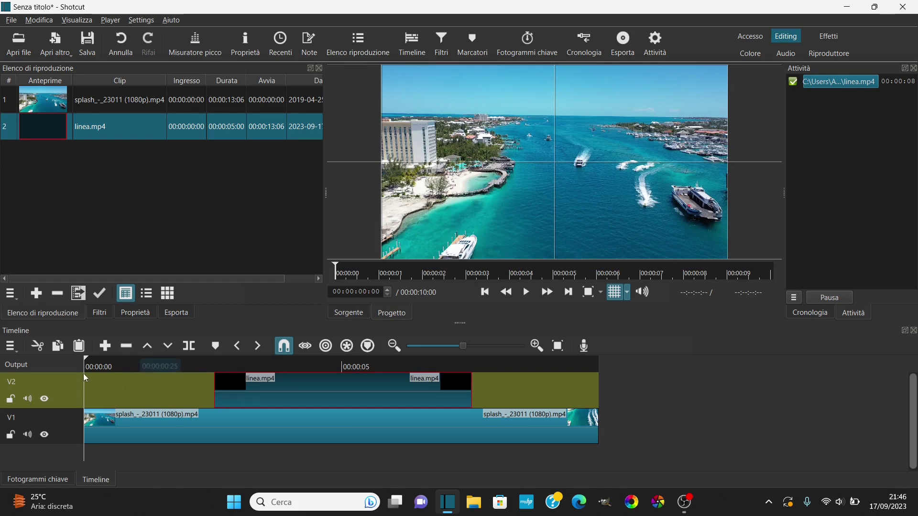
{"action": "key", "text": "Page_Down"}
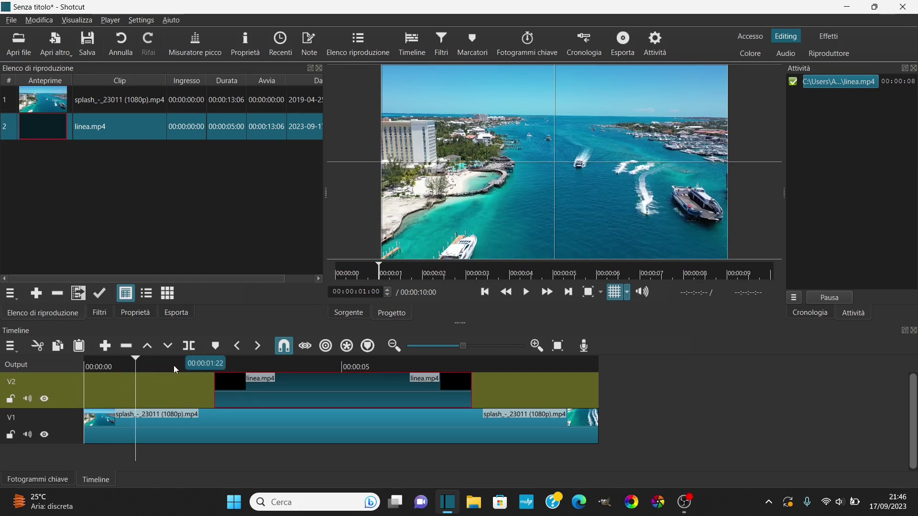
{"action": "key", "text": "Page_Down"}
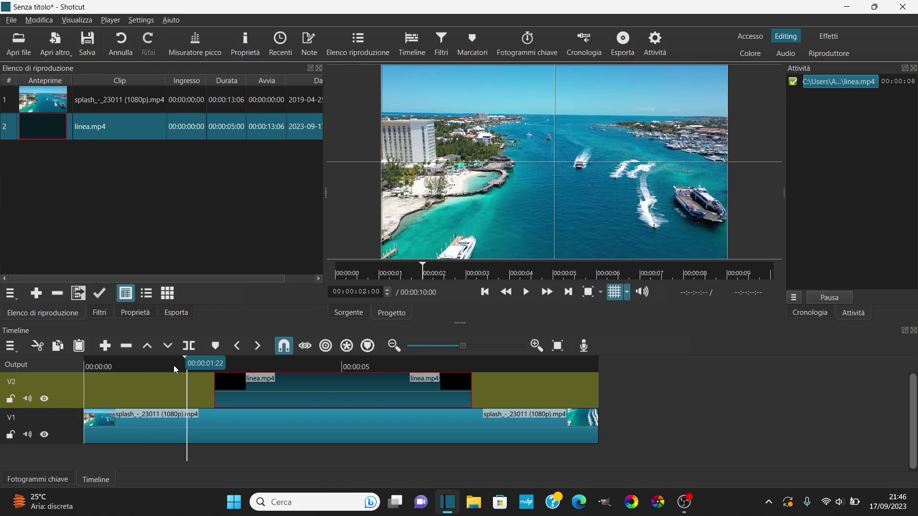
{"action": "key", "text": "Page_Down"}
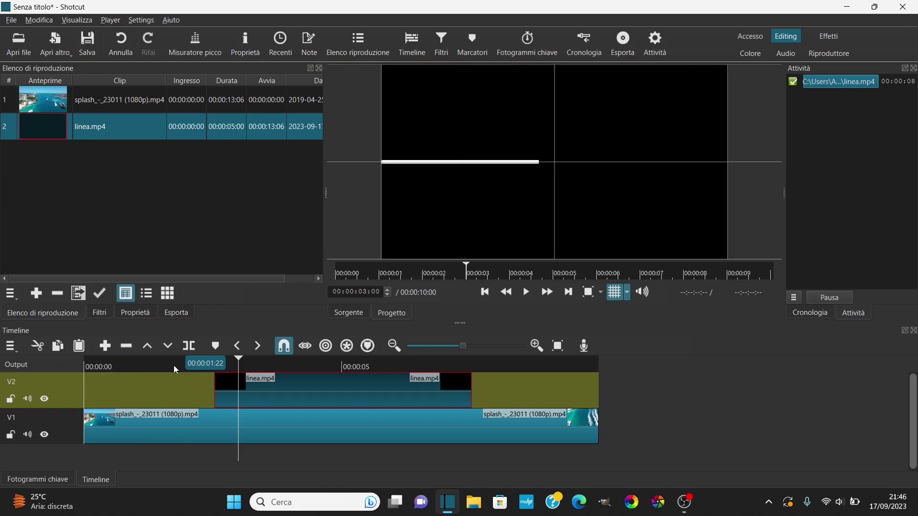
{"action": "key", "text": "Page_Up"}
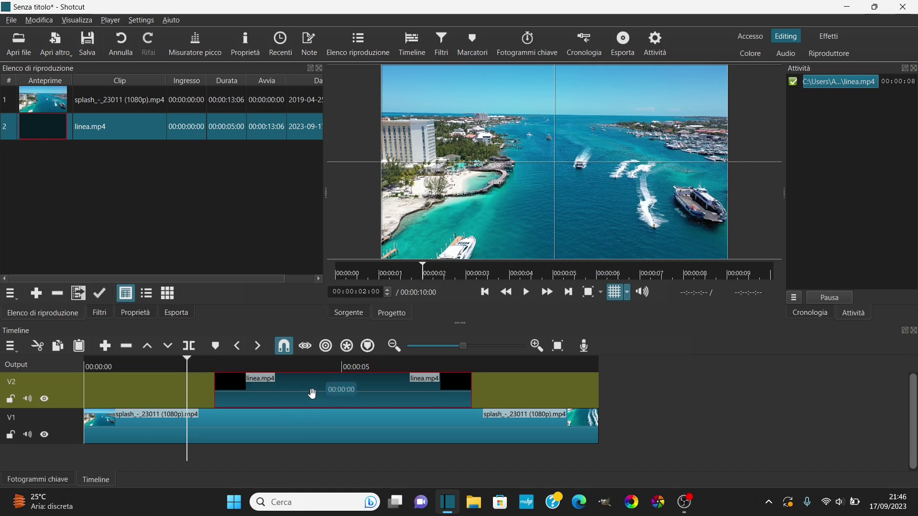
{"action": "left_click_drag", "start_coordinate": [313, 394], "coordinate": [284, 395]}
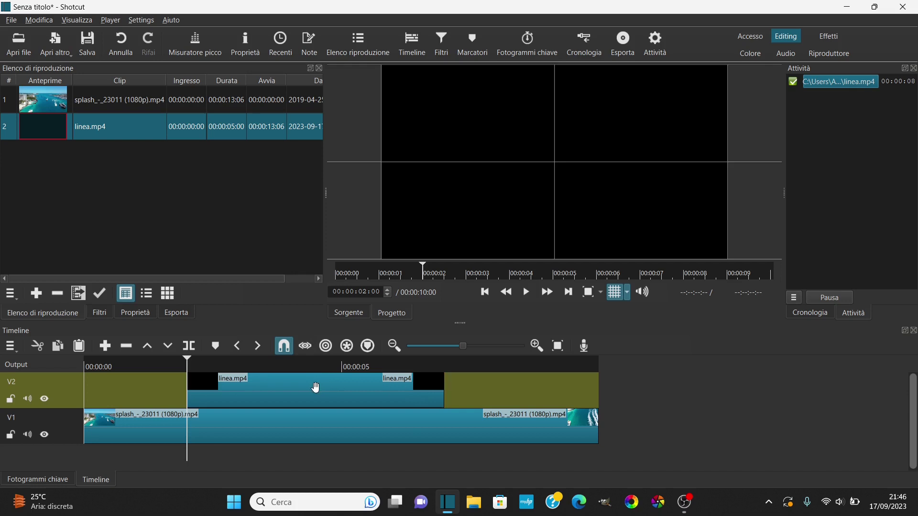
- Play the timeline through the linea.mp4 clip to check how it covers the background video
{"action": "left_click", "coordinate": [168, 363]}
{"action": "left_click", "coordinate": [527, 295]}
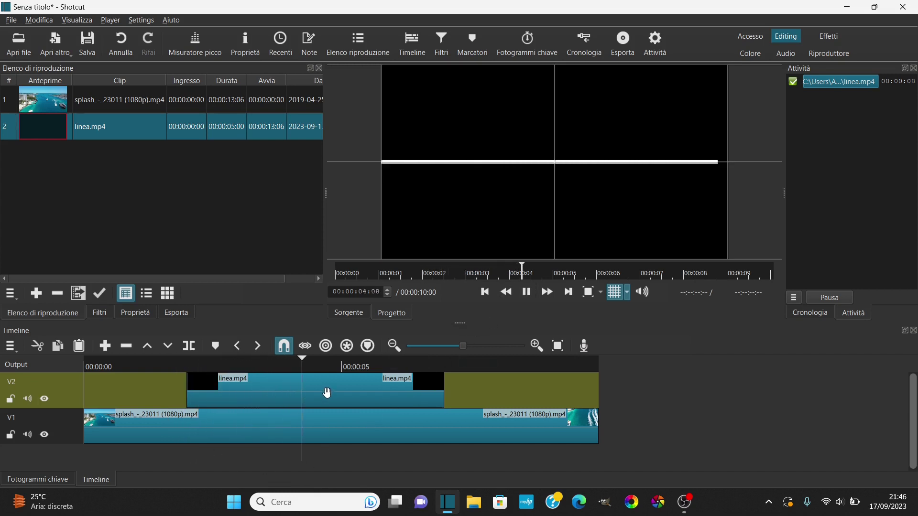
{"action": "left_click", "coordinate": [527, 293]}
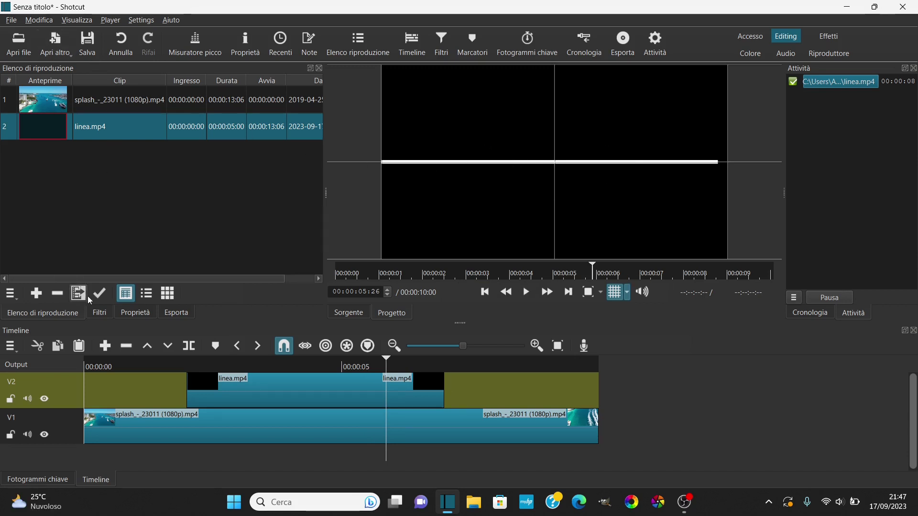
- Apply the simple chroma key filter (Chroma key: semplice) to the linea.mp4 clip, picking its black background as the key colour
{"action": "left_click", "coordinate": [99, 313]}
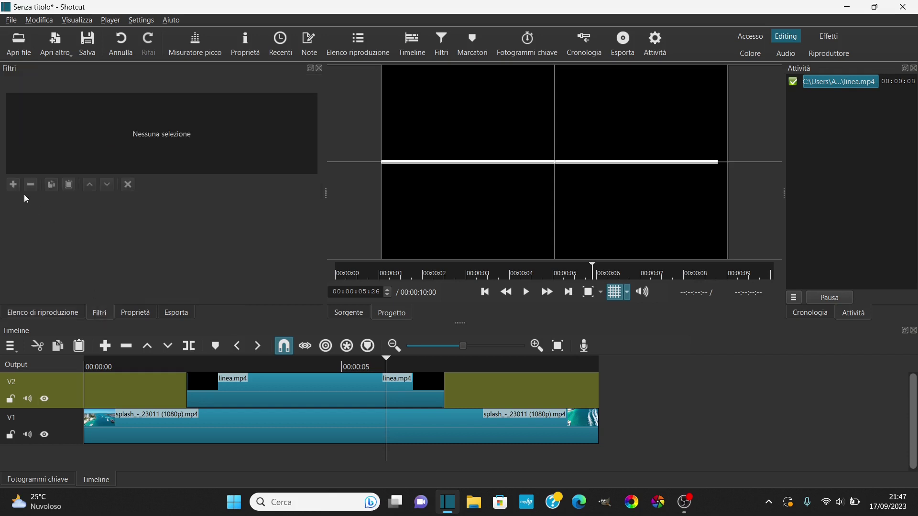
{"action": "left_click", "coordinate": [271, 386]}
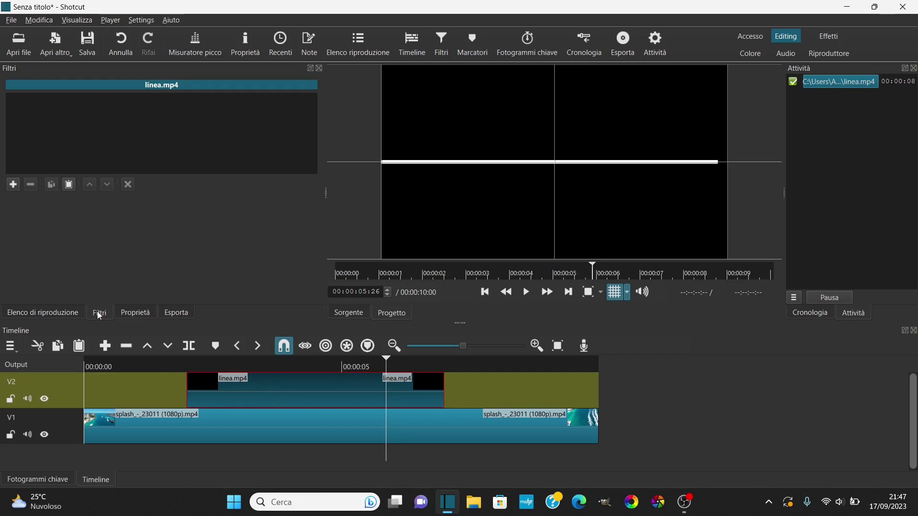
{"action": "left_click", "coordinate": [13, 185]}
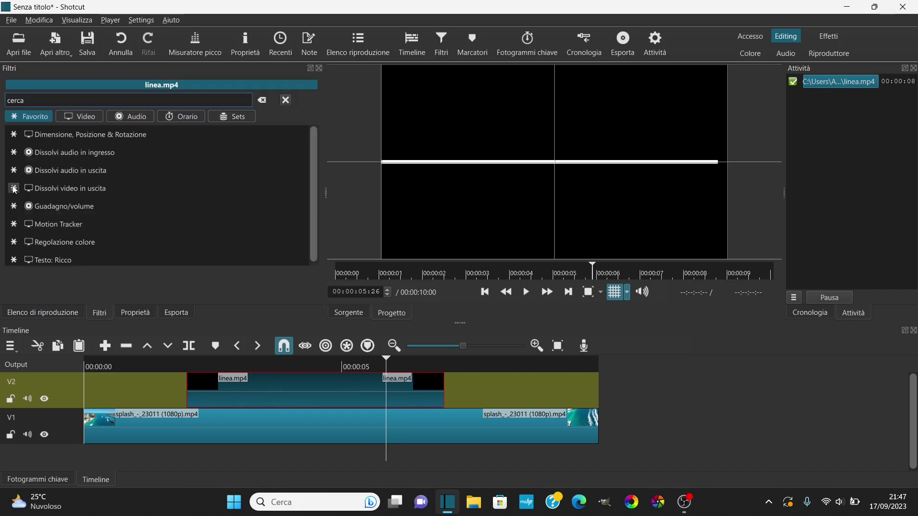
{"action": "type", "text": "chroma"}
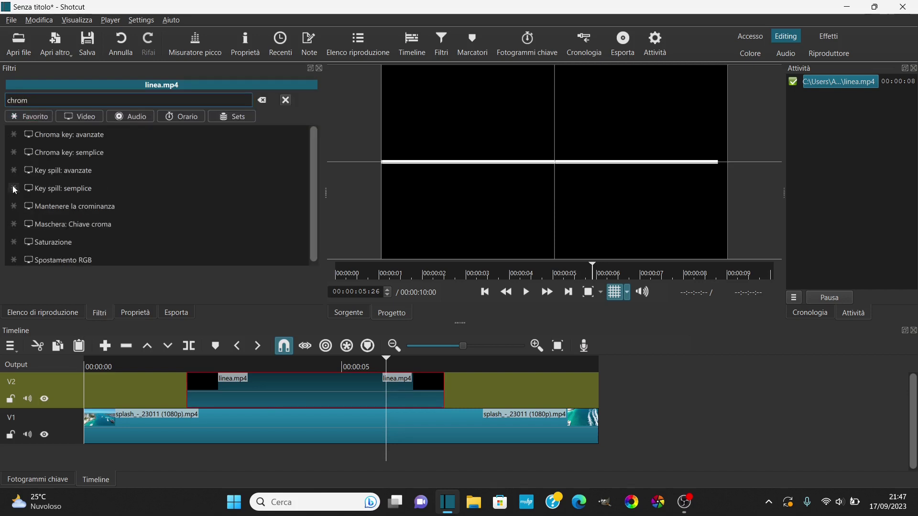
{"action": "left_click", "coordinate": [72, 152]}
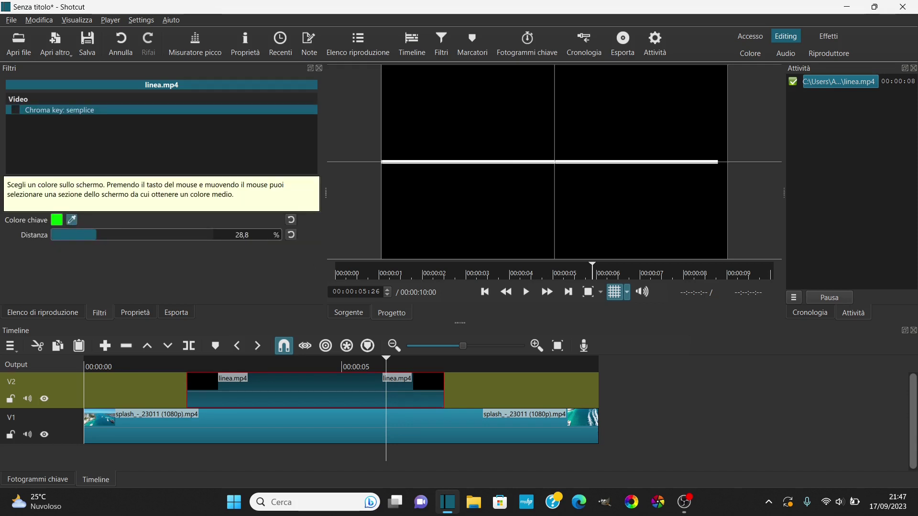
{"action": "left_click", "coordinate": [71, 220]}
{"action": "left_click", "coordinate": [514, 130]}
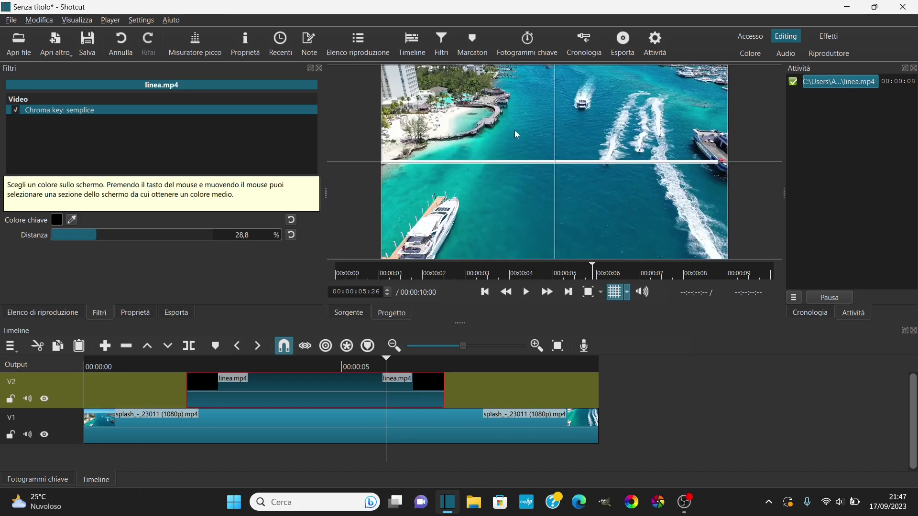
- Play the timeline from the beginning to preview the keyed line over the splash video
{"action": "left_click", "coordinate": [485, 292]}
{"action": "left_click", "coordinate": [536, 294]}
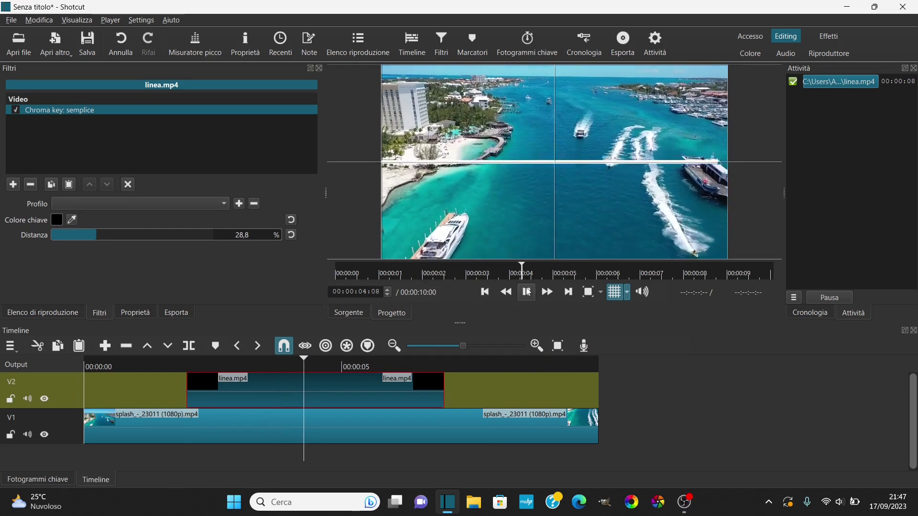
{"action": "left_click", "coordinate": [526, 291]}
- Turn off the grid overlay in the video preview and replay the line animation
{"action": "left_click", "coordinate": [627, 293]}
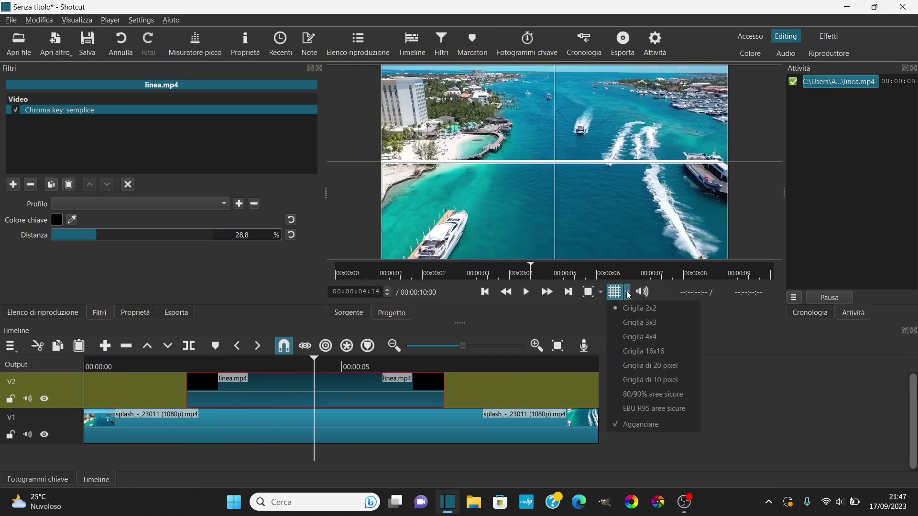
{"action": "left_click", "coordinate": [630, 424]}
{"action": "key", "text": "Up"}
{"action": "key", "text": "space"}
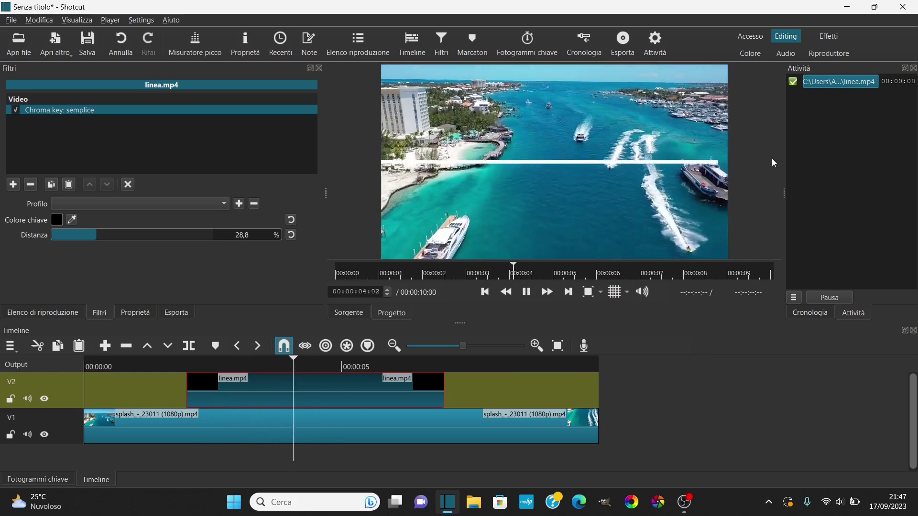
- Add a size, position and rotation filter to linea.mp4, shrinking it to about 45.3% and placing it near the frame's lower centre at about 571, 755
{"action": "left_click", "coordinate": [526, 294]}
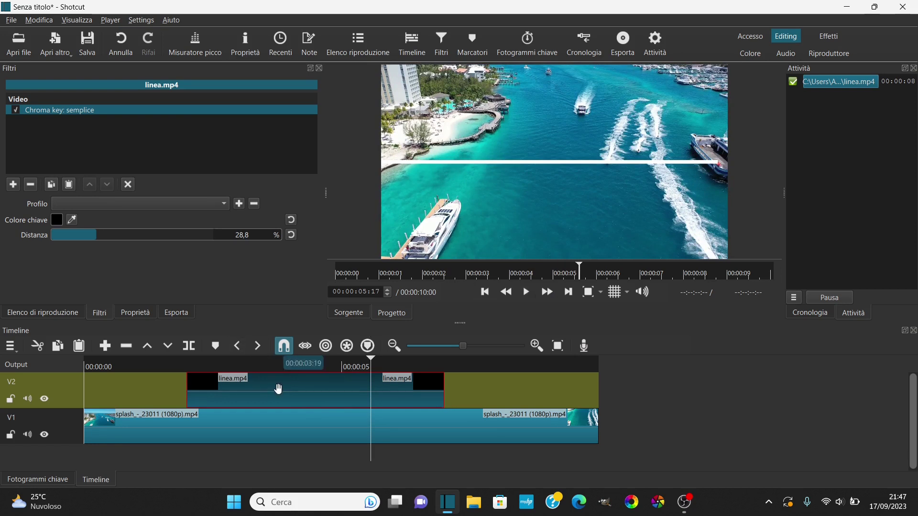
{"action": "left_click", "coordinate": [13, 185]}
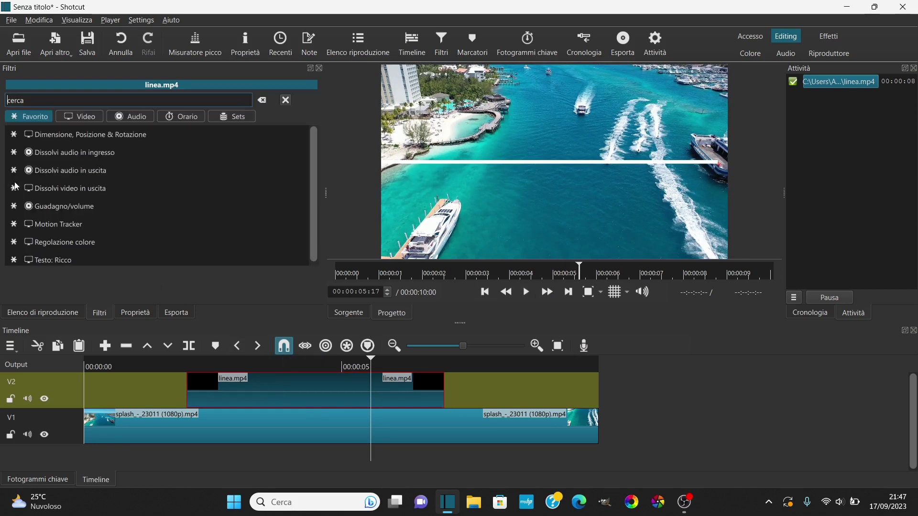
{"action": "left_click", "coordinate": [66, 138]}
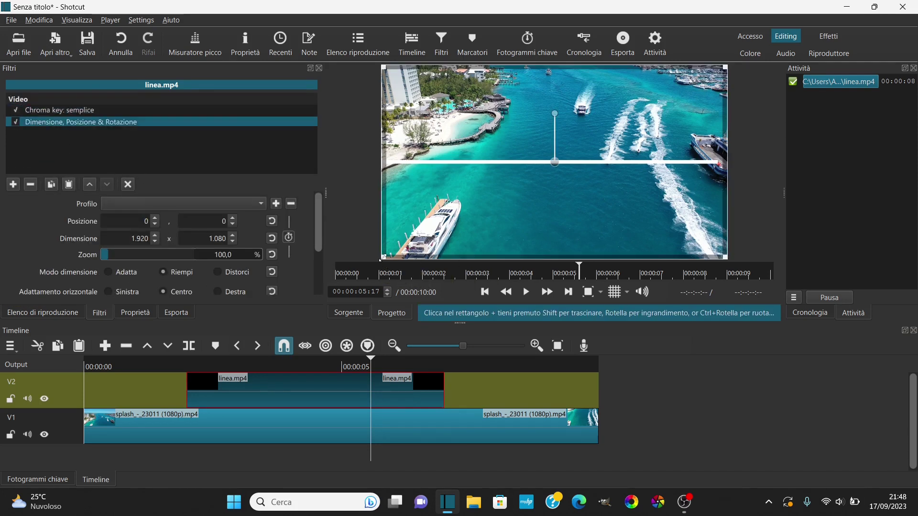
{"action": "left_click_drag", "start_coordinate": [382, 258], "coordinate": [607, 152]}
{"action": "left_click_drag", "start_coordinate": [656, 115], "coordinate": [558, 251]}
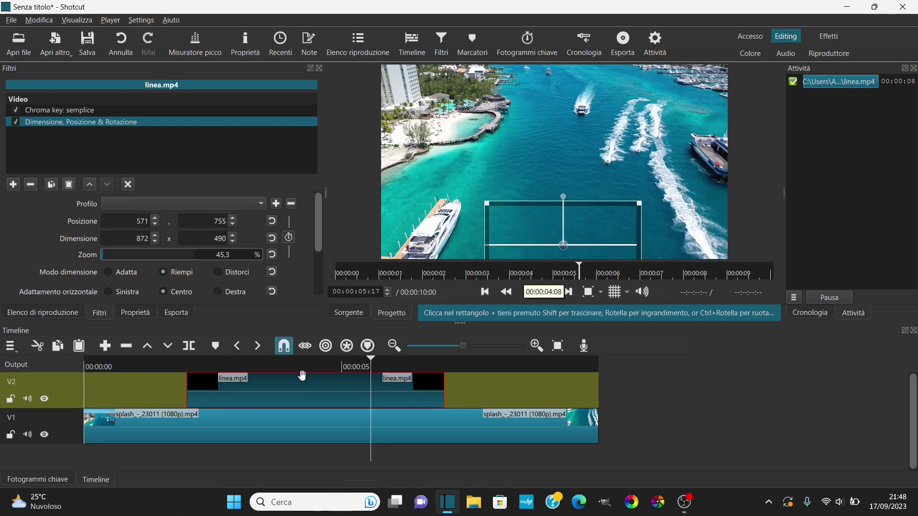
- Play the timeline from just before the linea.mp4 clip to preview the resized line
{"action": "left_click", "coordinate": [174, 366]}
{"action": "left_click", "coordinate": [526, 292]}
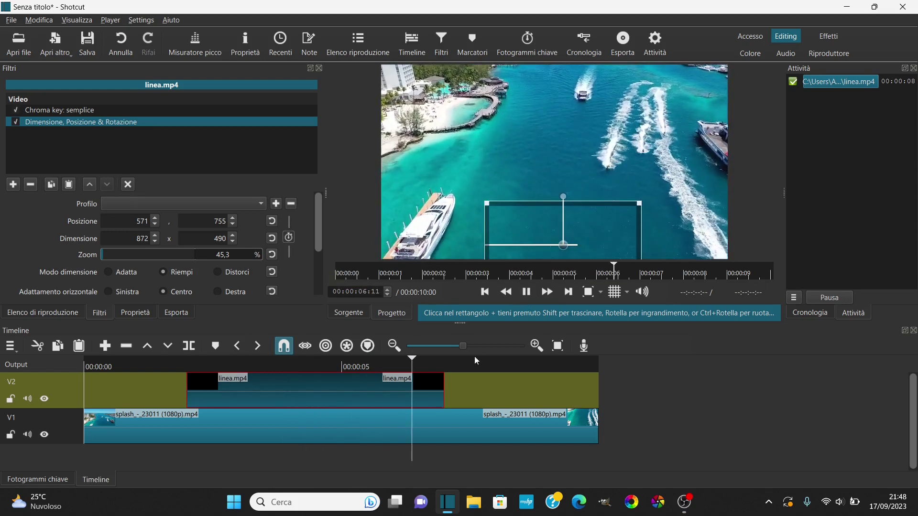
{"action": "key", "text": "space"}
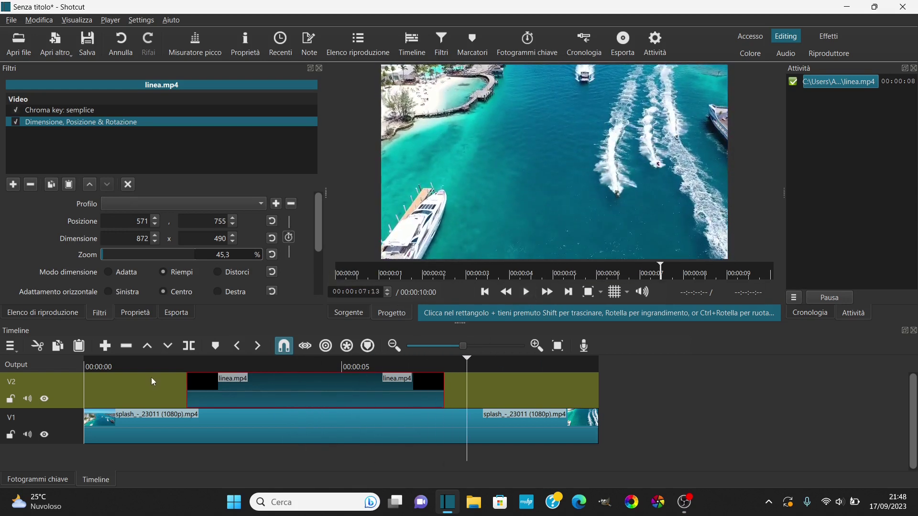
- Add a third video track and place a simple text clip with transparent background on it, starting with linea.mp4 at 00:00:02:00
{"action": "key", "text": "ctrl+i"}
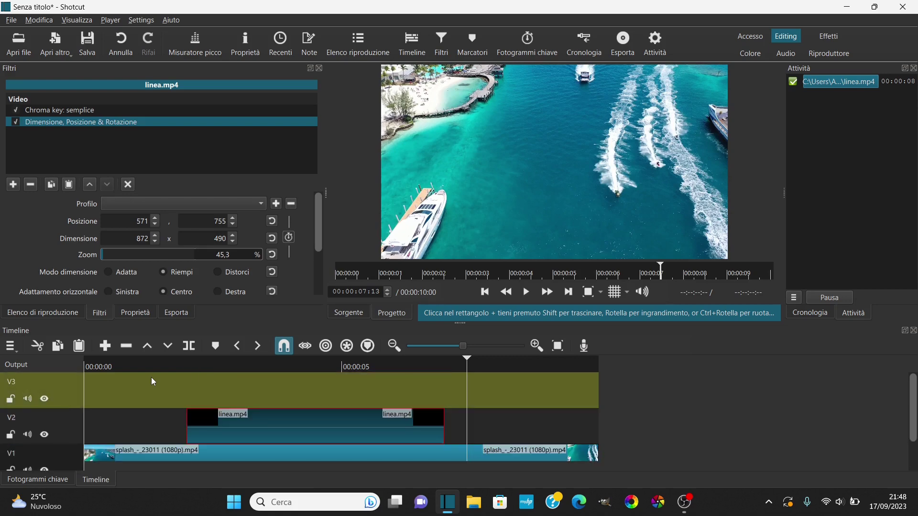
{"action": "left_click", "coordinate": [181, 426]}
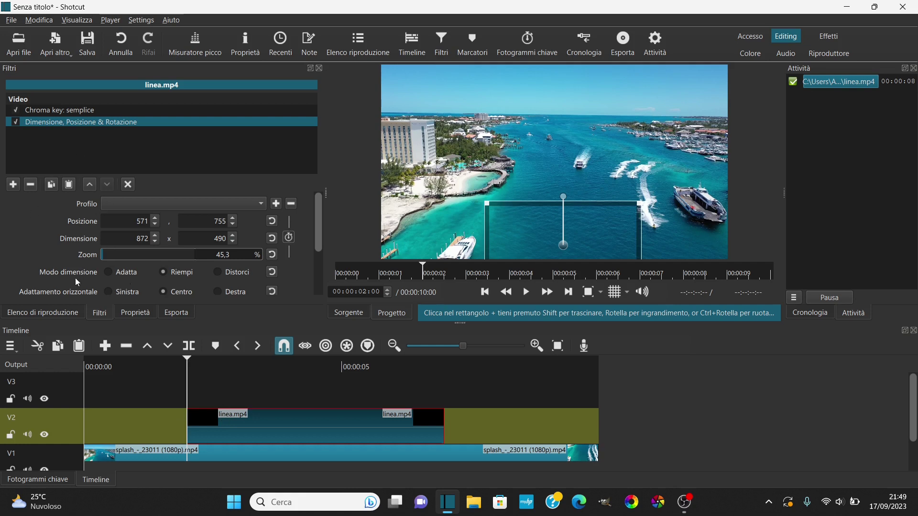
{"action": "left_click", "coordinate": [60, 40]}
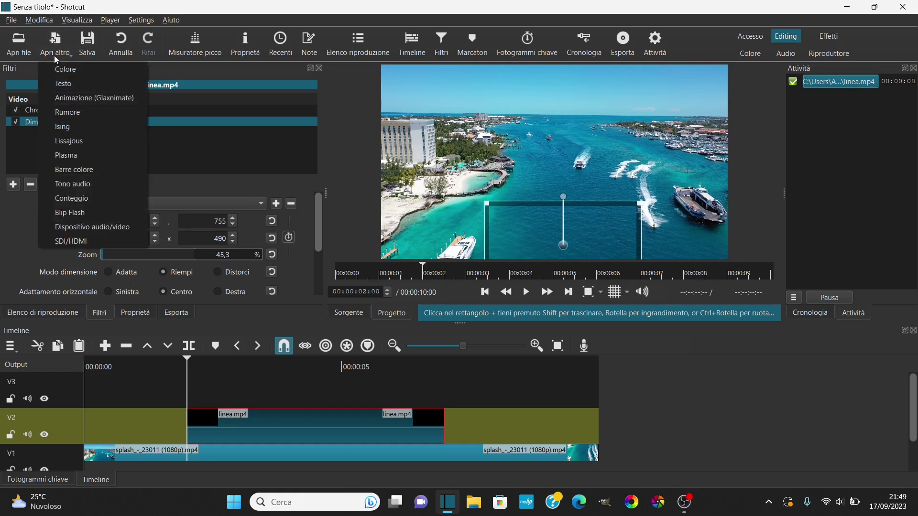
{"action": "left_click", "coordinate": [76, 84]}
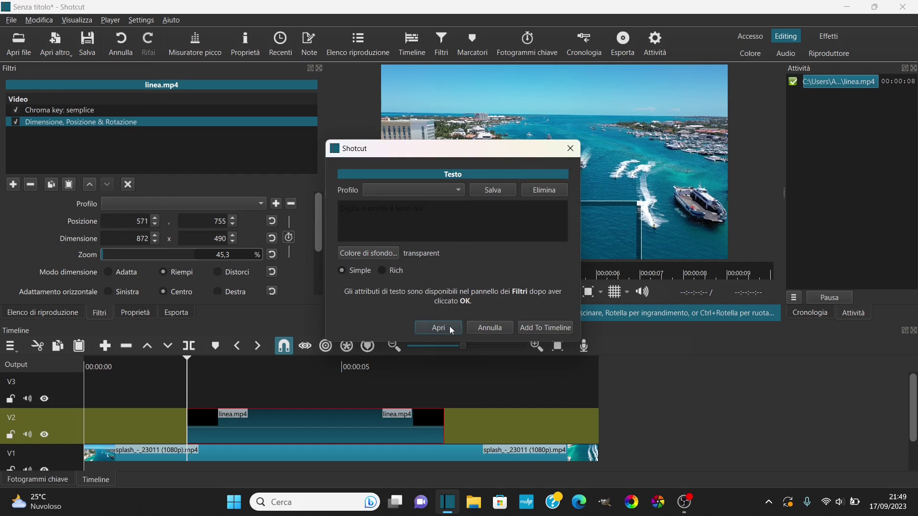
{"action": "left_click", "coordinate": [451, 329]}
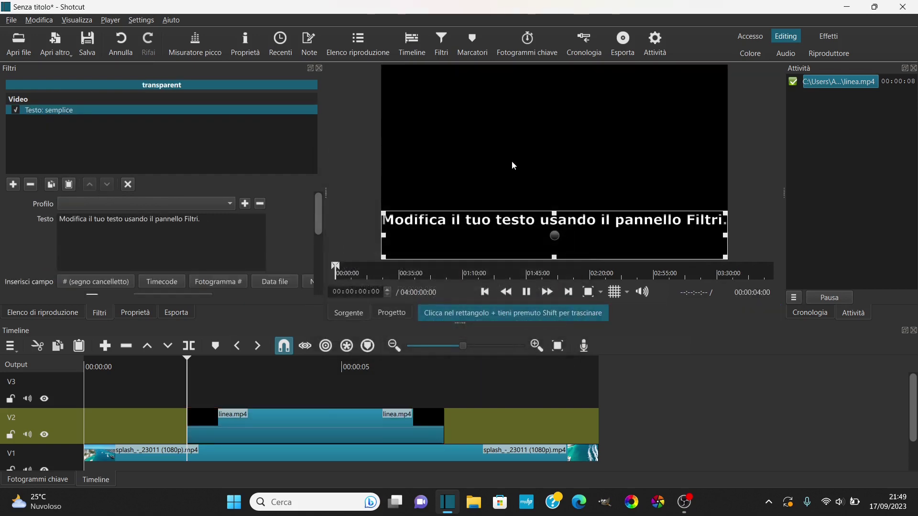
{"action": "left_click_drag", "start_coordinate": [563, 185], "coordinate": [393, 386]}
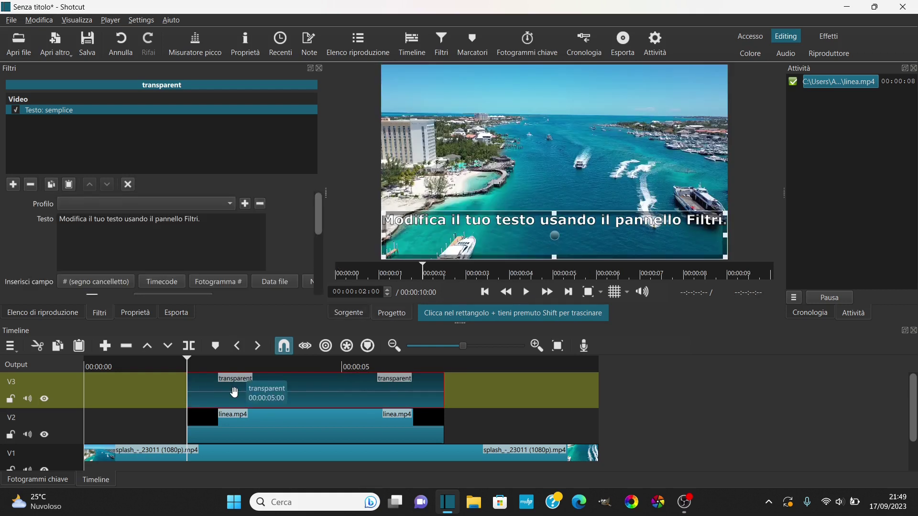
- Shift the text clip to start at 00:00:03:00 and trim its end to 00:00:06:00, one second before linea.mp4 ends
{"action": "key", "text": "Page_Down"}
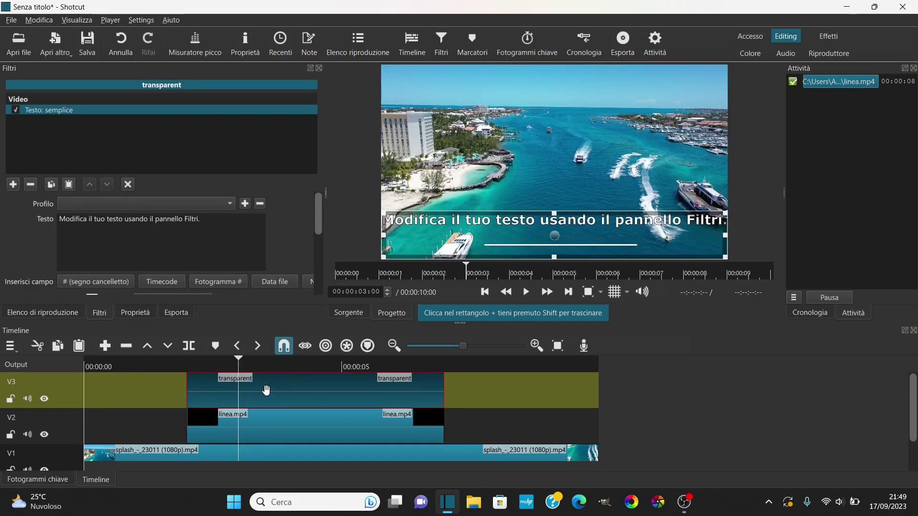
{"action": "left_click_drag", "start_coordinate": [266, 390], "coordinate": [314, 392]}
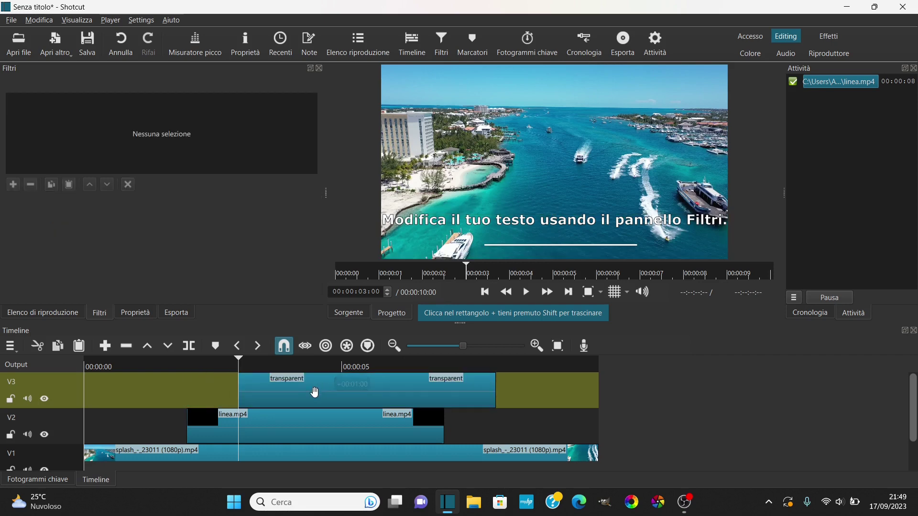
{"action": "left_click", "coordinate": [437, 362]}
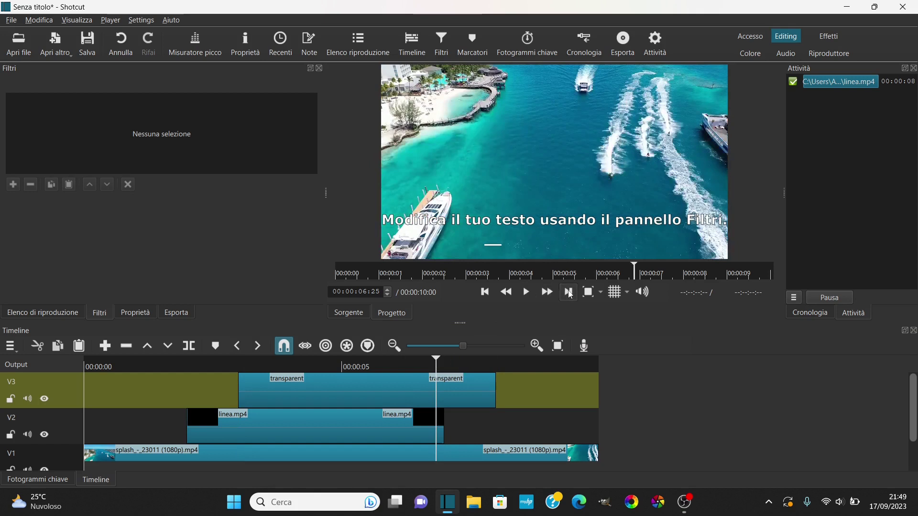
{"action": "left_click", "coordinate": [569, 293]}
{"action": "left_click", "coordinate": [439, 427]}
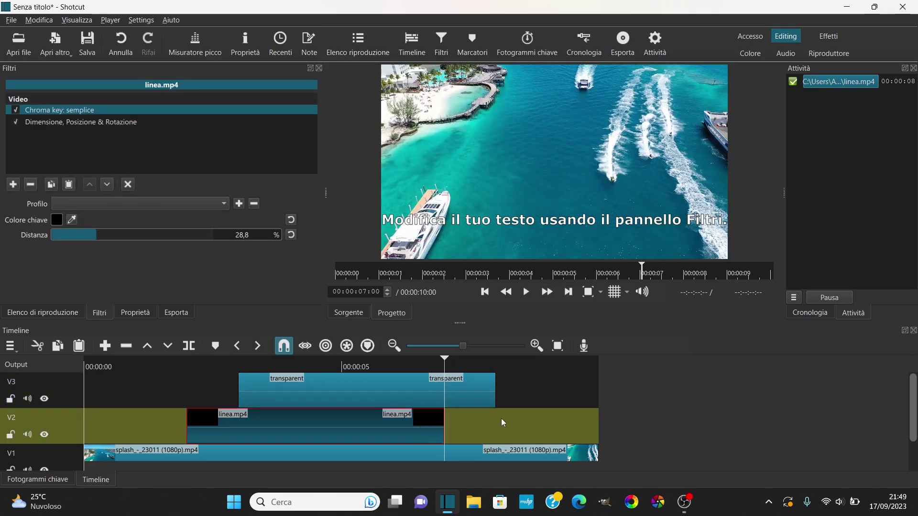
{"action": "key", "text": "Page_Up"}
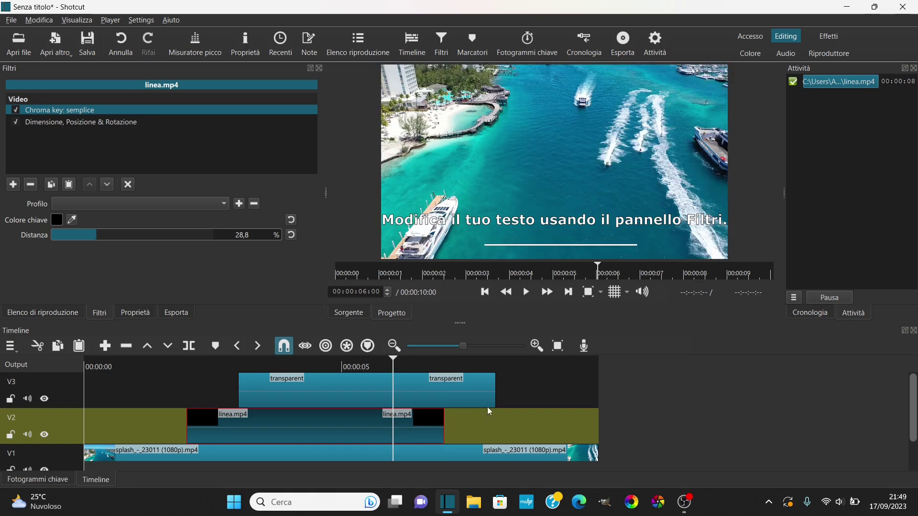
{"action": "left_click", "coordinate": [493, 389]}
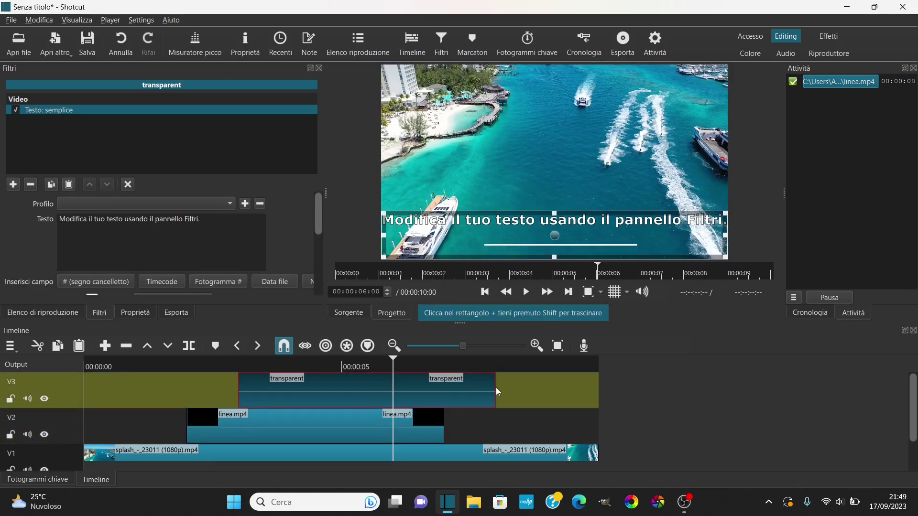
{"action": "left_click_drag", "start_coordinate": [495, 387], "coordinate": [382, 397]}
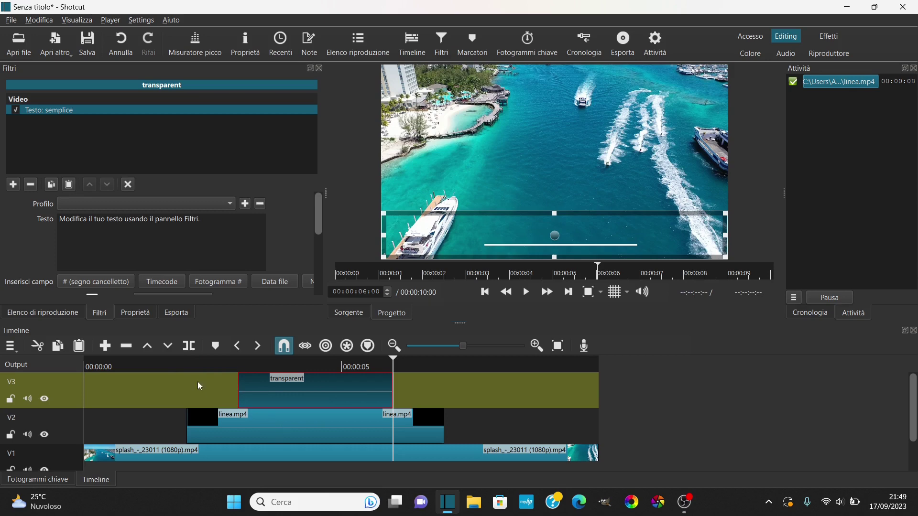
- Play the timeline from just before the line clip to check the text clip's timing
{"action": "left_click", "coordinate": [176, 366]}
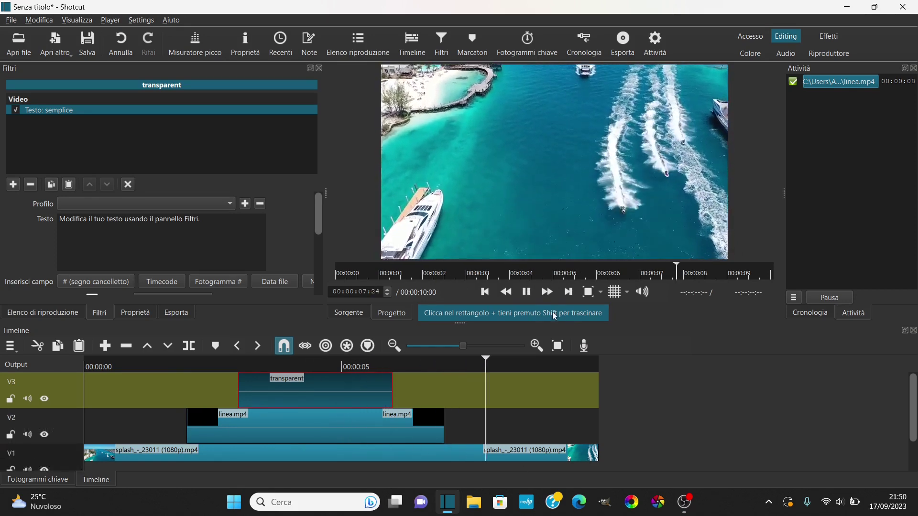
{"action": "left_click", "coordinate": [528, 295]}
- Replace the text clip's placeholder text with "Oceano"
{"action": "left_click", "coordinate": [204, 217]}
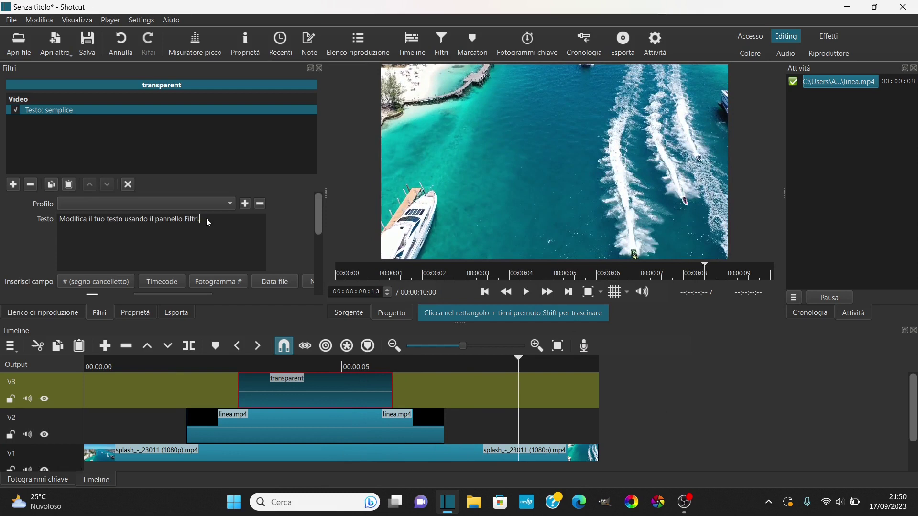
{"action": "key", "text": "BackSpace"}
{"action": "key", "text": "BackSpace"}
{"action": "key", "text": "BackSpace"}
{"action": "key", "text": "BackSpace"}
{"action": "key", "text": "BackSpace"}
{"action": "key", "text": "BackSpace"}
{"action": "key", "text": "BackSpace"}
{"action": "key", "text": "BackSpace"}
{"action": "key", "text": "BackSpace"}
{"action": "key", "text": "BackSpace"}
{"action": "key", "text": "BackSpace"}
{"action": "key", "text": "BackSpace"}
{"action": "key", "text": "BackSpace"}
{"action": "key", "text": "BackSpace"}
{"action": "key", "text": "BackSpace"}
{"action": "key", "text": "BackSpace"}
{"action": "key", "text": "BackSpace"}
{"action": "key", "text": "BackSpace"}
{"action": "key", "text": "BackSpace"}
{"action": "key", "text": "BackSpace"}
{"action": "key", "text": "BackSpace"}
{"action": "key", "text": "BackSpace"}
{"action": "key", "text": "BackSpace"}
{"action": "key", "text": "BackSpace"}
{"action": "key", "text": "BackSpace"}
{"action": "key", "text": "BackSpace"}
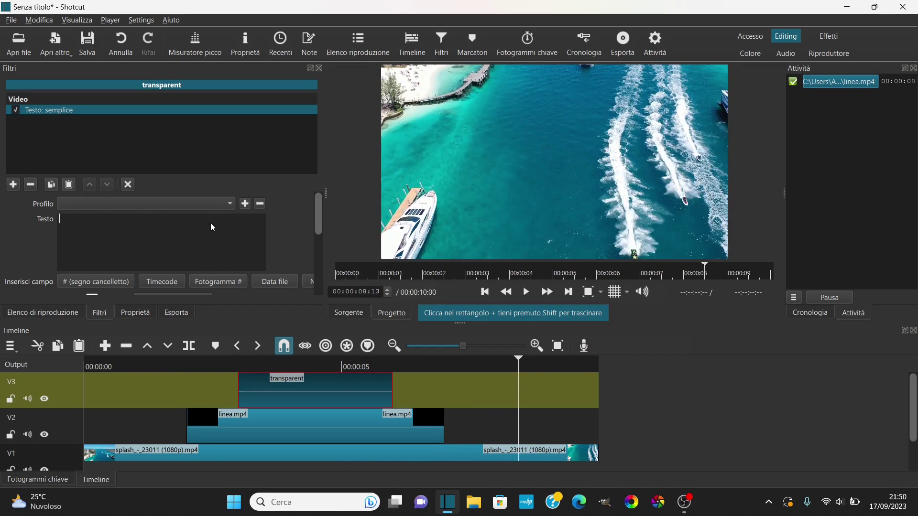
{"action": "type", "text": "Oceano"}
- Preview the "Oceano" title together with the animated line
{"action": "left_click", "coordinate": [173, 363]}
{"action": "left_click", "coordinate": [527, 292]}
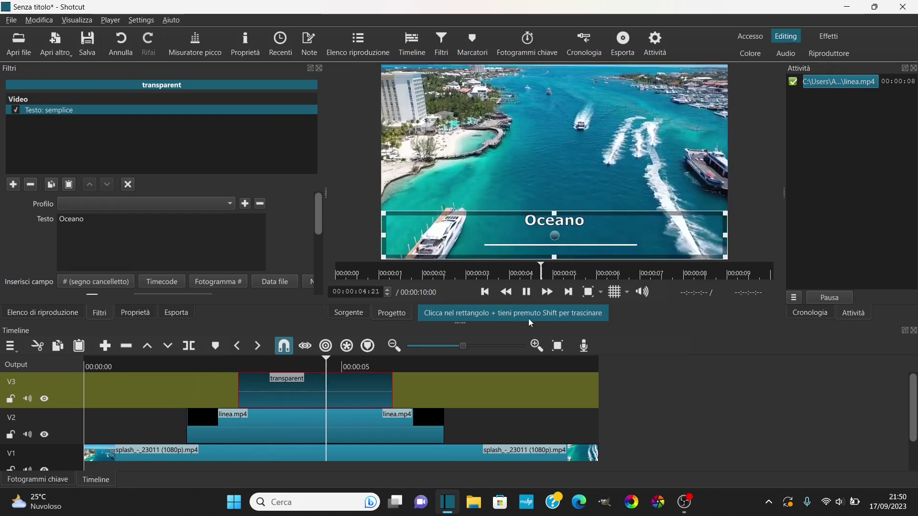
{"action": "left_click", "coordinate": [531, 291]}
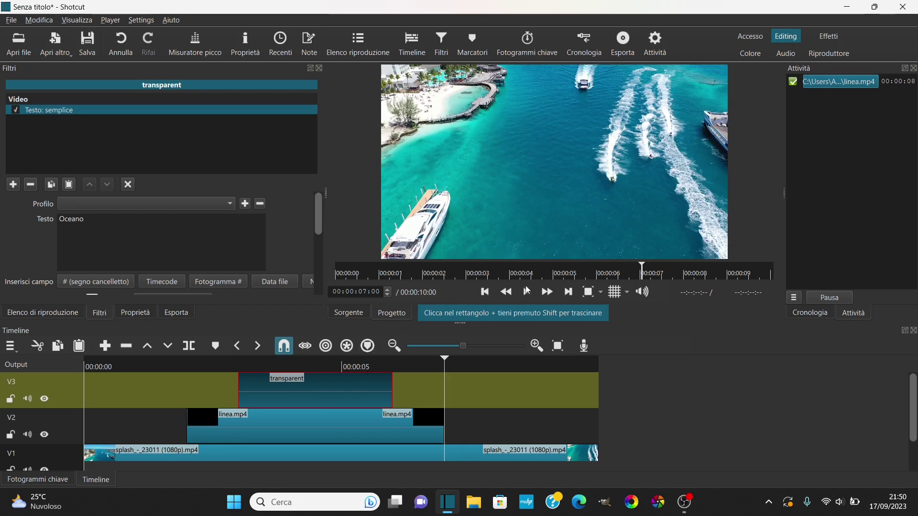
- Move the "Oceano" title slightly down and to the right so it sits centred just above the white line
{"action": "left_click", "coordinate": [331, 365]}
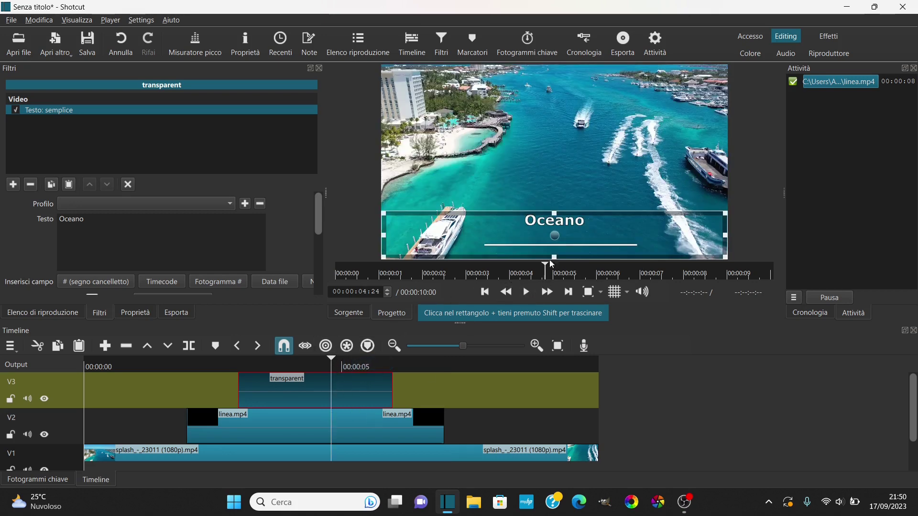
{"action": "left_click_drag", "start_coordinate": [555, 239], "coordinate": [562, 249]}
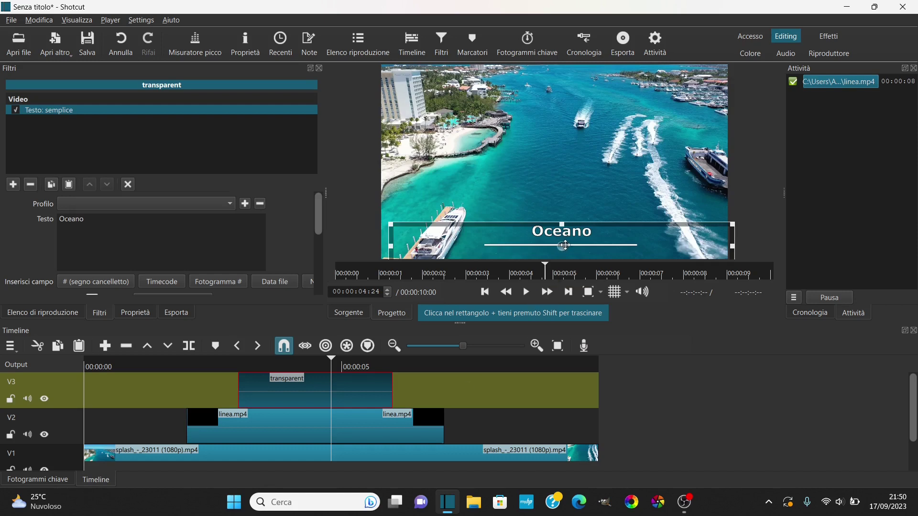
{"action": "left_click_drag", "start_coordinate": [565, 245], "coordinate": [567, 244]}
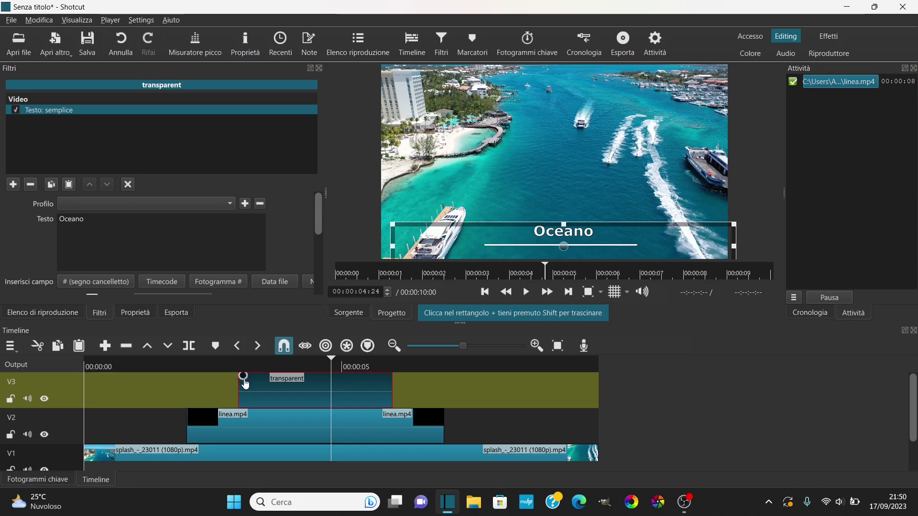
- Add a fade-in at the start of the text clip and a fade-out of about 12 frames at its end
{"action": "left_click_drag", "start_coordinate": [243, 375], "coordinate": [269, 381]}
{"action": "mouse_move", "coordinate": [390, 374]}
{"action": "left_mouse_down"}
{"action": "mouse_move", "coordinate": [338, 374]}
{"action": "mouse_move", "coordinate": [373, 379]}
{"action": "left_mouse_up"}
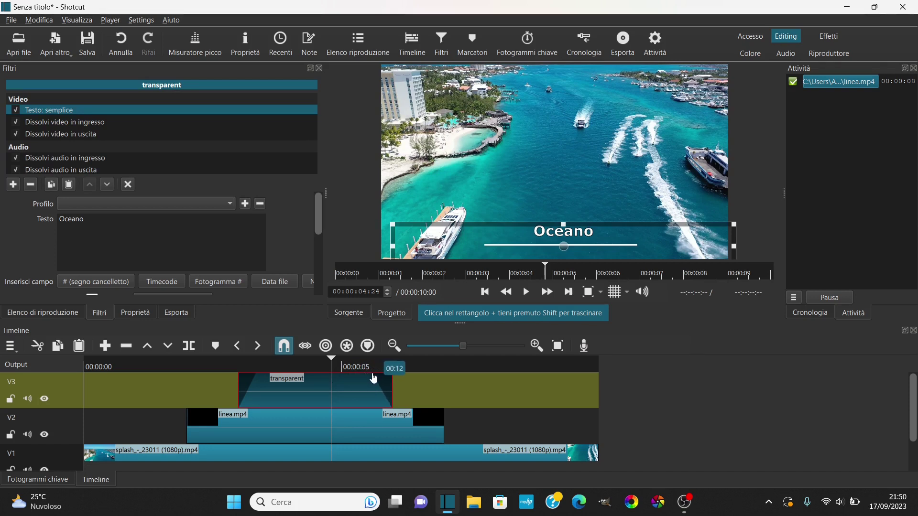
{"action": "left_click_drag", "start_coordinate": [375, 379], "coordinate": [375, 379]}
- Deselect the text clip and play the timeline from before the line clip to preview the title's fades
{"action": "left_click", "coordinate": [355, 457]}
{"action": "left_click", "coordinate": [173, 363]}
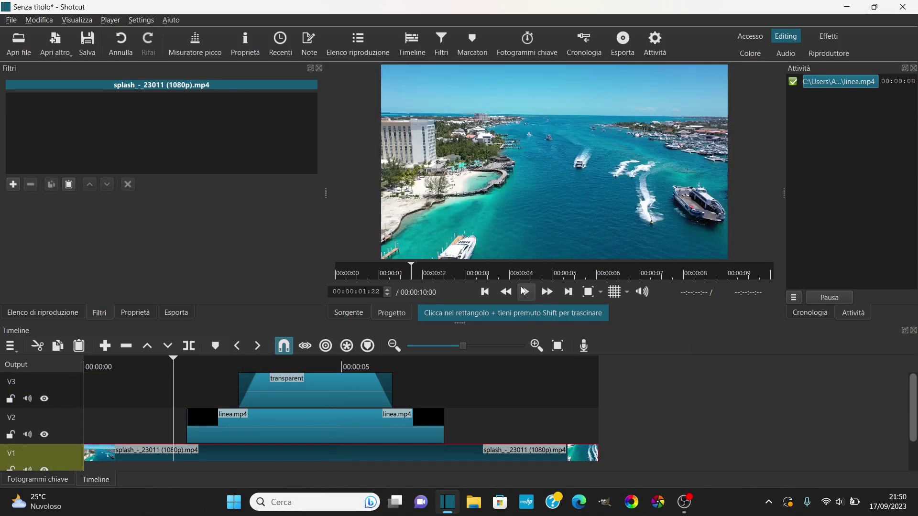
{"action": "left_click", "coordinate": [526, 291]}
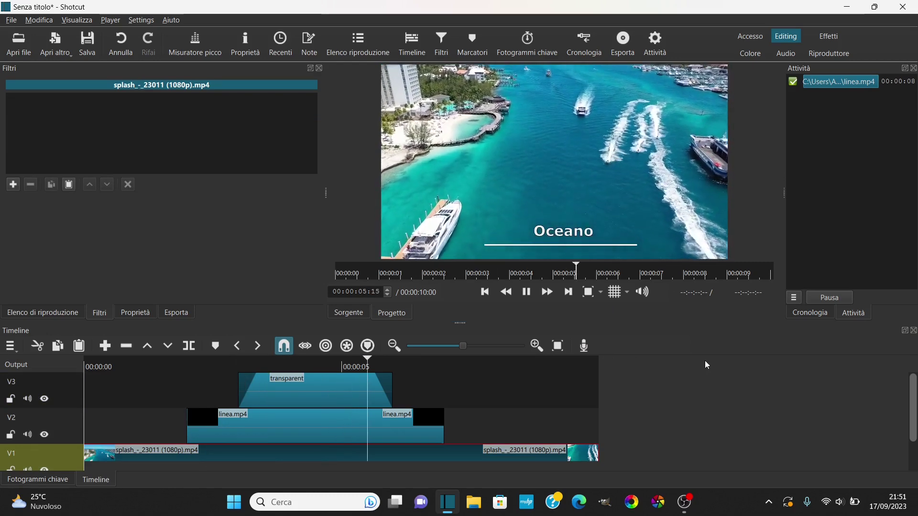
{"action": "left_click", "coordinate": [526, 291]}
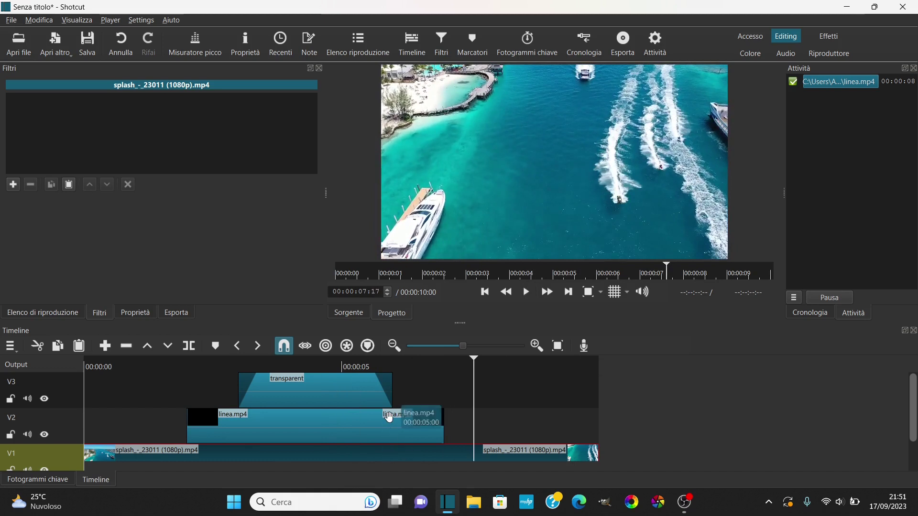
- Add a video track V4 and place a copy of the V2 linea.mp4 clip on it, starting at 00:00:02:00
{"action": "key", "text": "ctrl+i"}
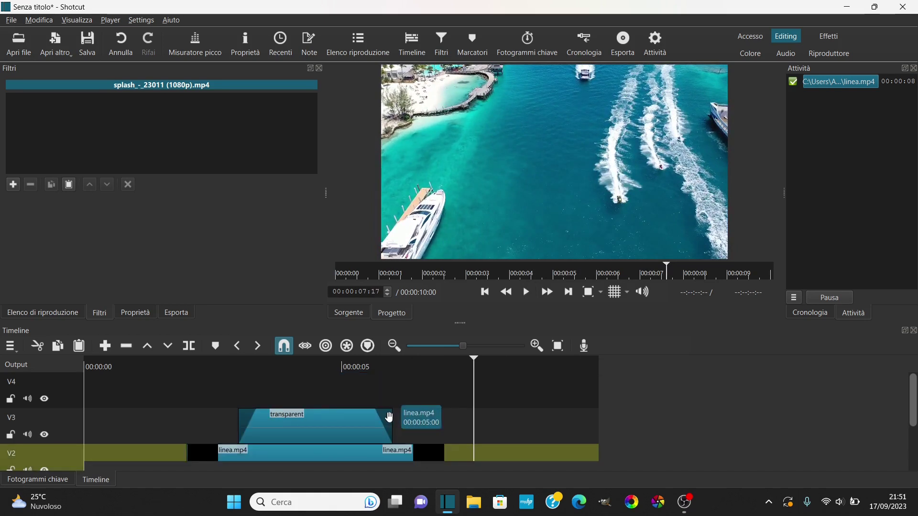
{"action": "left_click", "coordinate": [302, 452]}
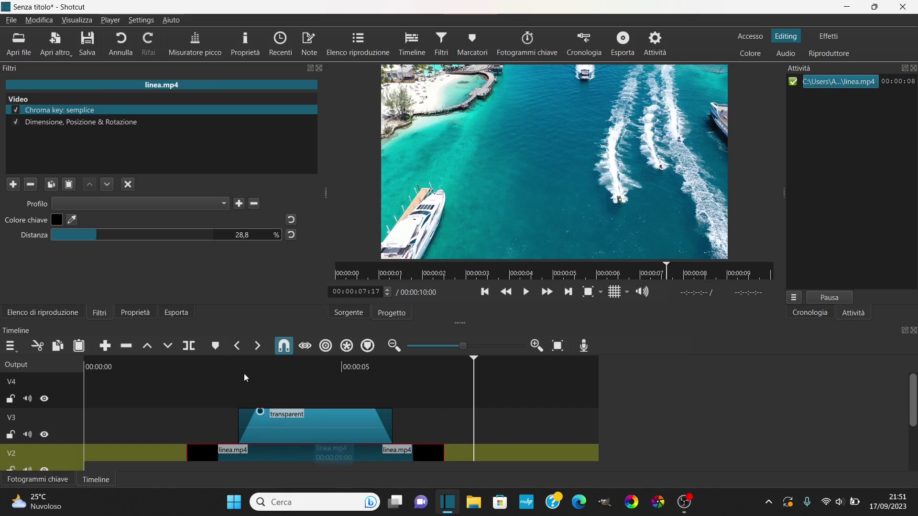
{"action": "left_click", "coordinate": [186, 367]}
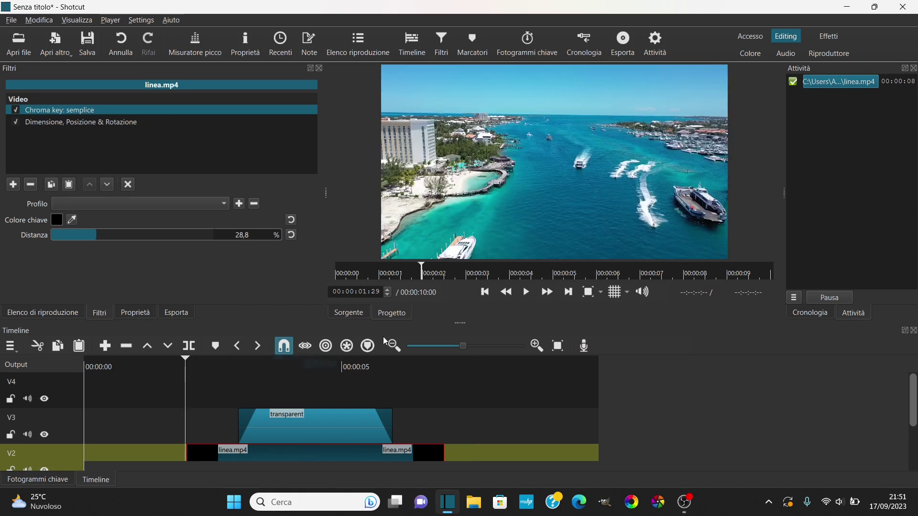
{"action": "left_click", "coordinate": [569, 293]}
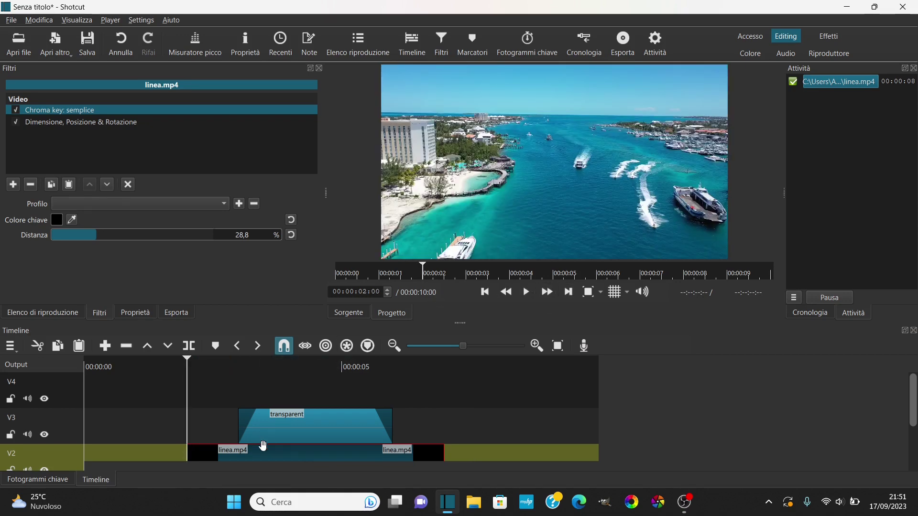
{"action": "left_click", "coordinate": [66, 399]}
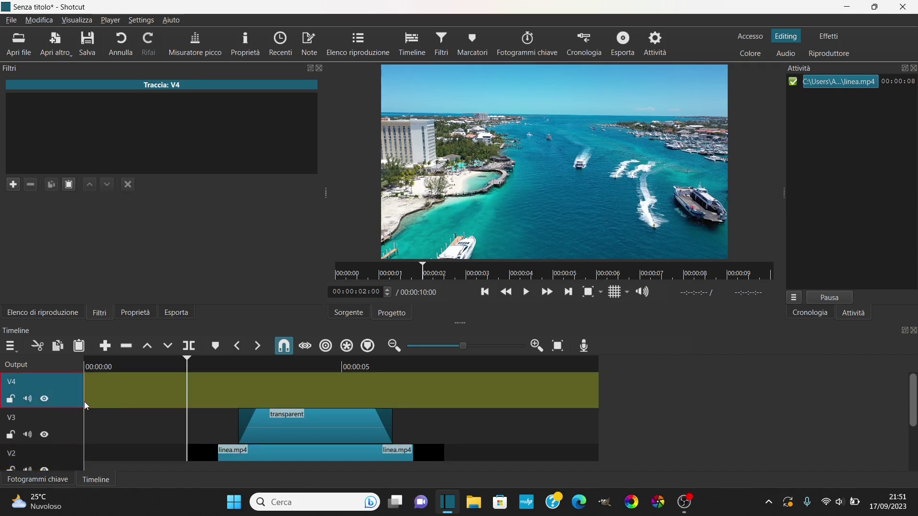
{"action": "left_click", "coordinate": [167, 346]}
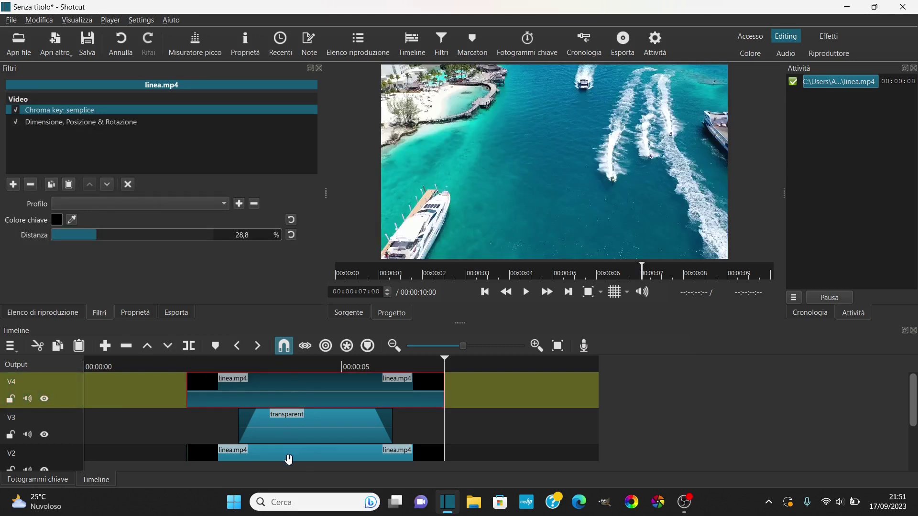
- Move the copied line above the "Oceano" title, to position about 571, 606, with its Dimensione, Posizione & Rotazione filter
{"action": "left_click", "coordinate": [186, 365]}
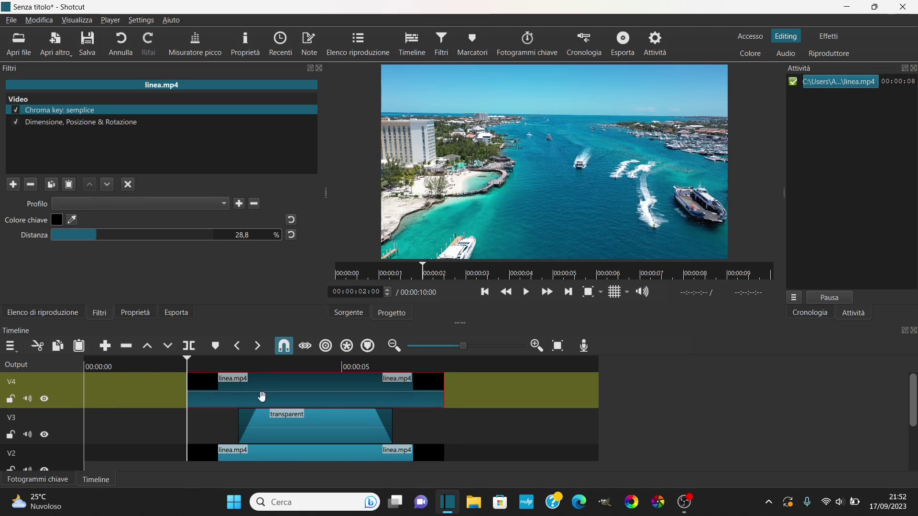
{"action": "left_click", "coordinate": [314, 365]}
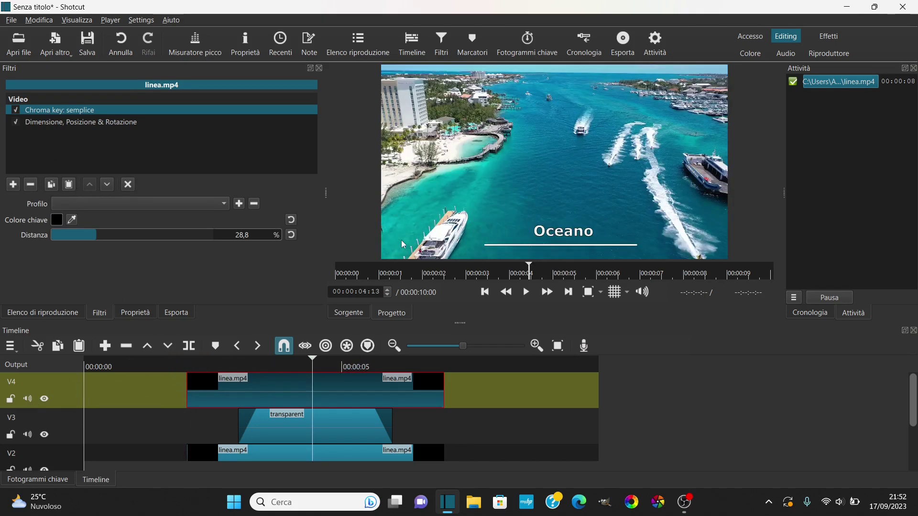
{"action": "left_click", "coordinate": [92, 126]}
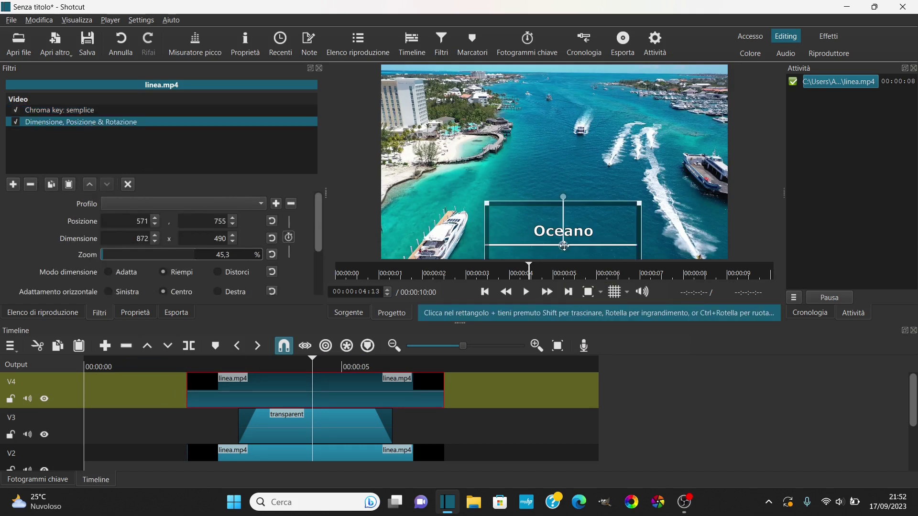
{"action": "left_click_drag", "start_coordinate": [563, 245], "coordinate": [564, 212]}
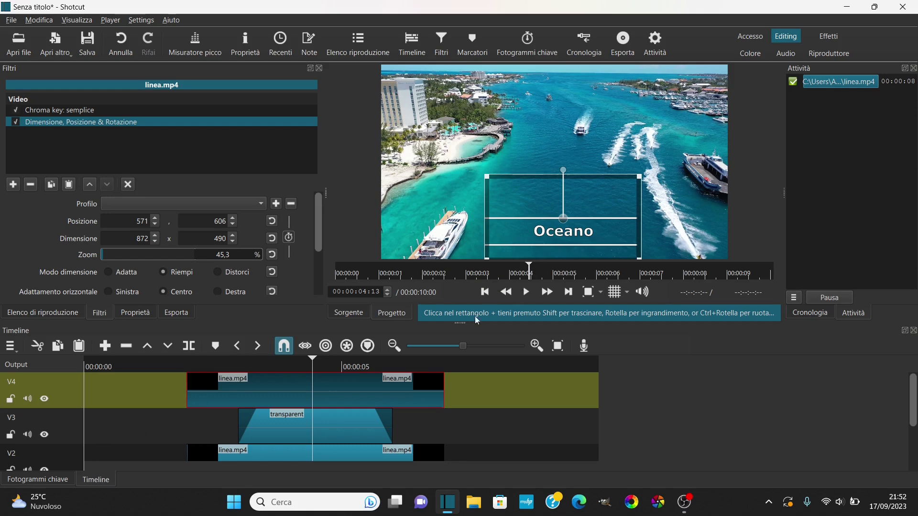
- Preview the title with both lines in the Riproduttore layout from just before the line clips, then return to the Editing layout
{"action": "left_click", "coordinate": [177, 366]}
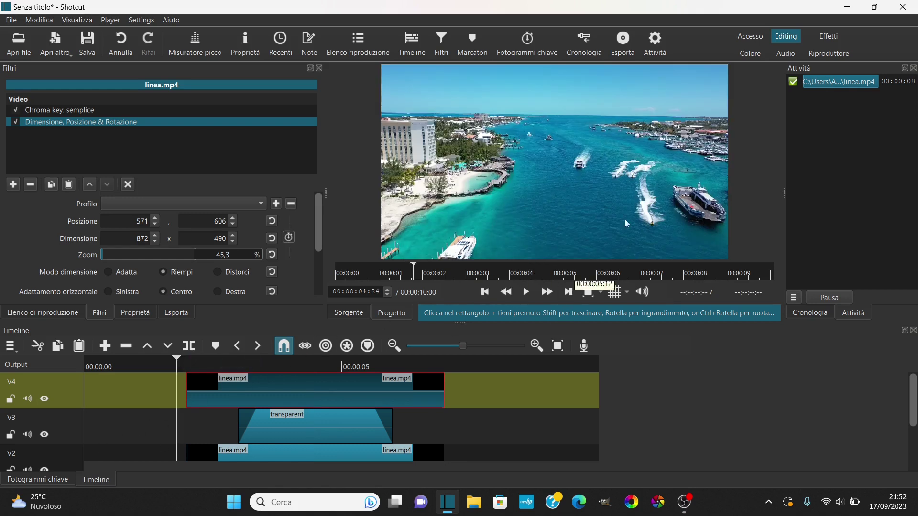
{"action": "left_click", "coordinate": [808, 55]}
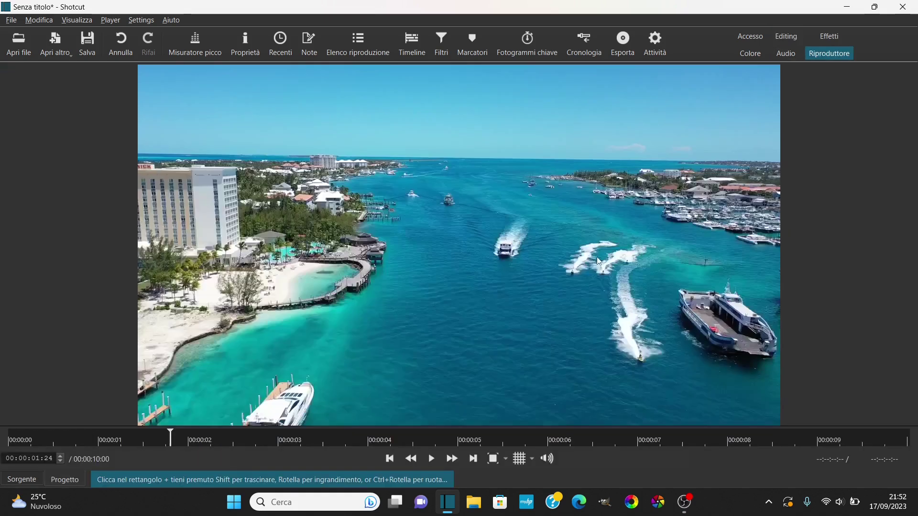
{"action": "left_click", "coordinate": [433, 459]}
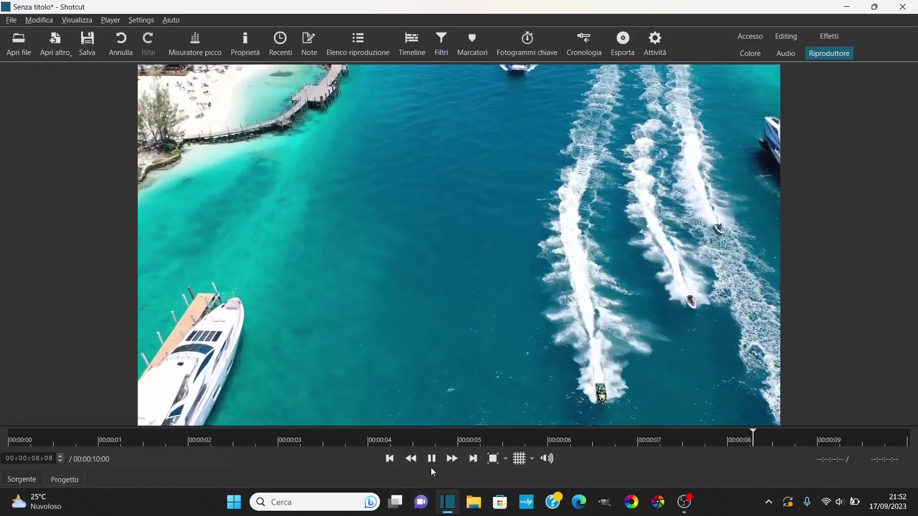
{"action": "left_click", "coordinate": [431, 459]}
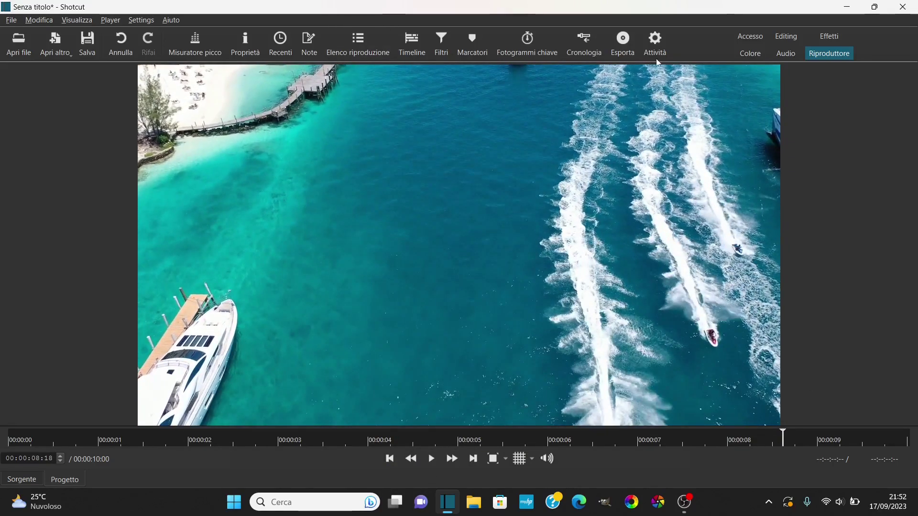
{"action": "left_click", "coordinate": [786, 37]}
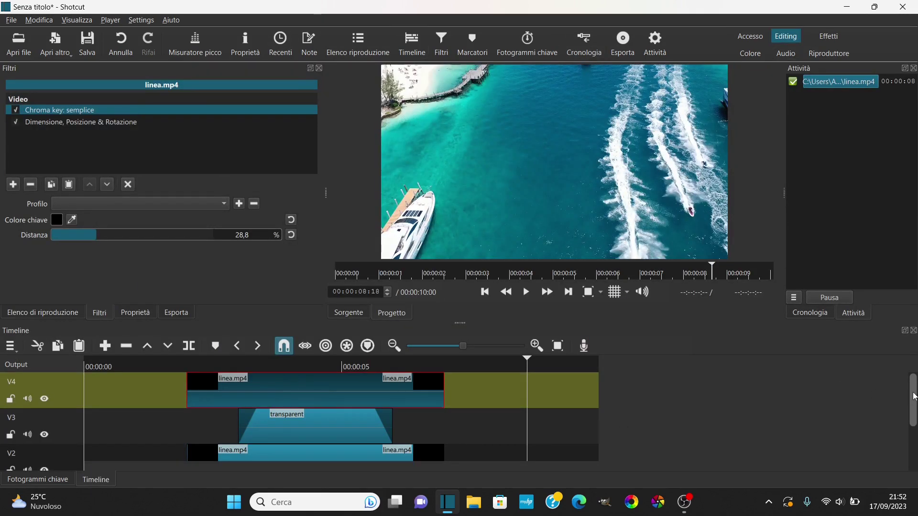
- Add the Rifletti filter to the lower line's linea.mp4 clip on track V2
{"action": "left_click_drag", "start_coordinate": [914, 396], "coordinate": [915, 409]}
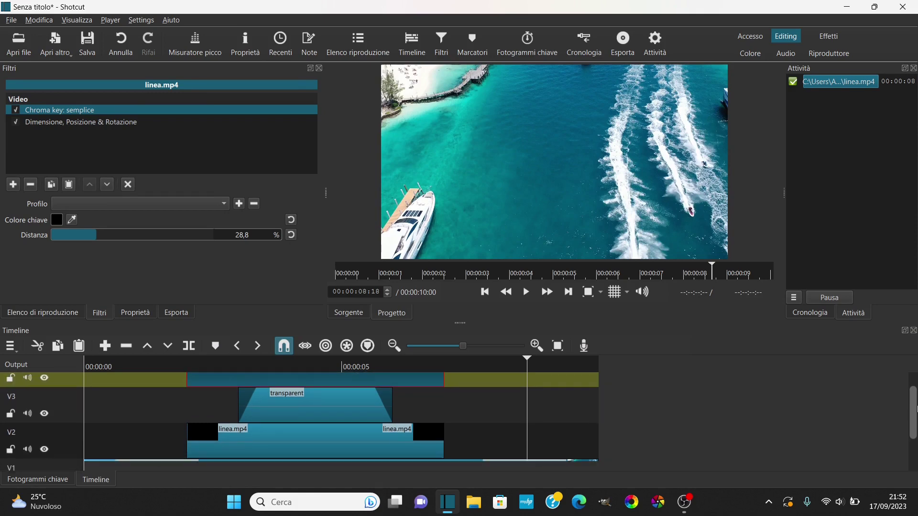
{"action": "scroll", "coordinate": [338, 447], "scroll_direction": "down", "scroll_amount": 2}
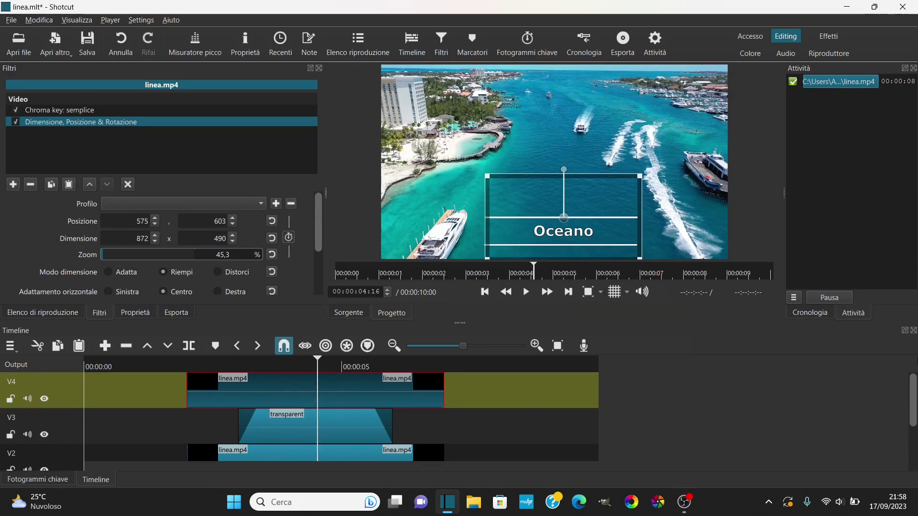
{"action": "scroll", "coordinate": [420, 426], "scroll_direction": "down", "scroll_amount": 2}
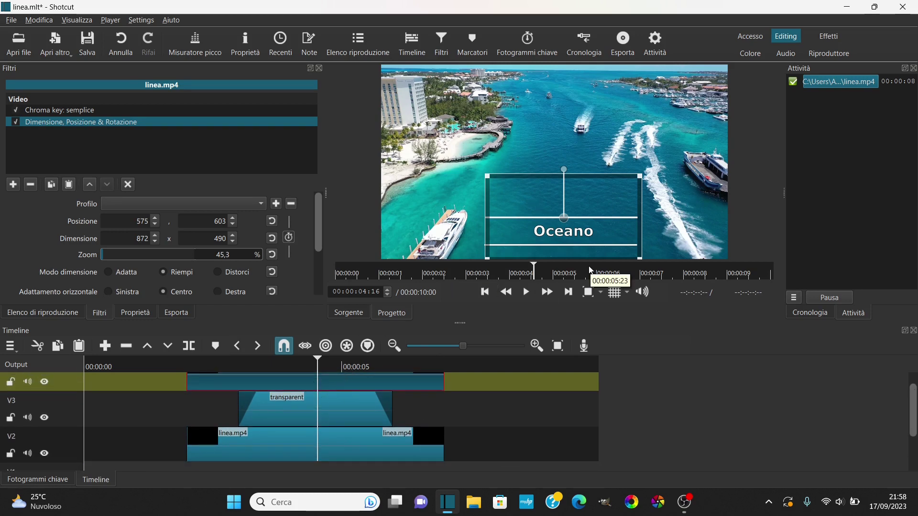
{"action": "left_click", "coordinate": [331, 447]}
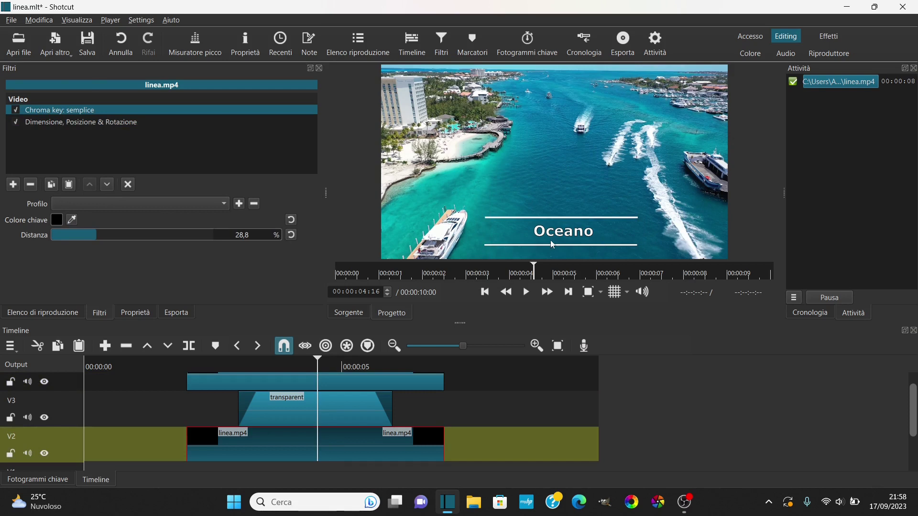
{"action": "left_click", "coordinate": [13, 184]}
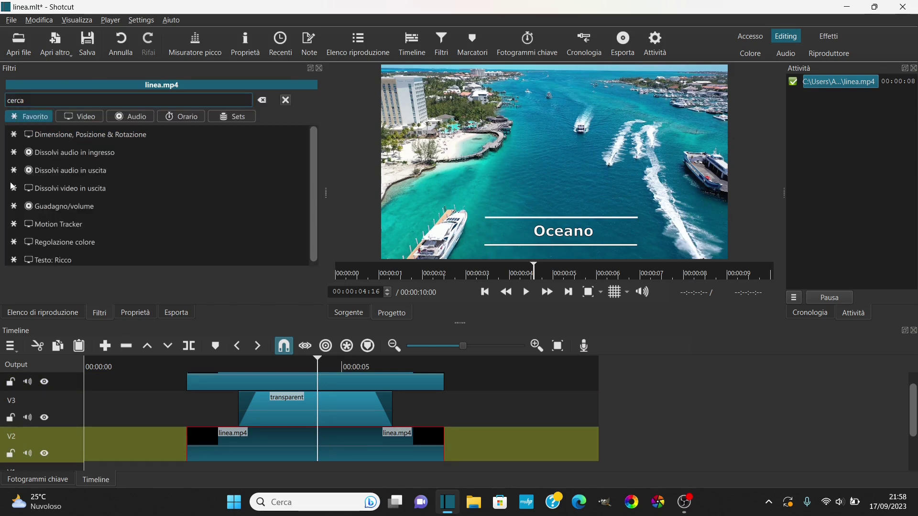
{"action": "type", "text": "ri"}
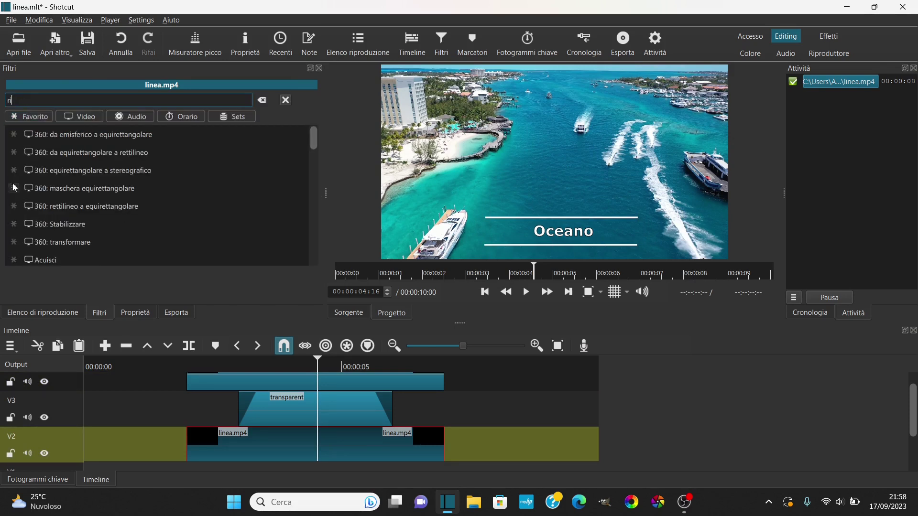
{"action": "type", "text": "flett"}
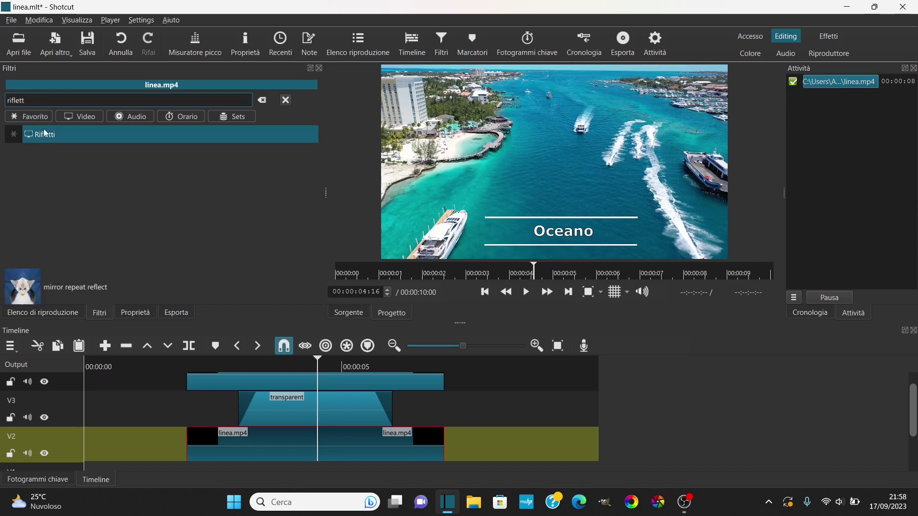
{"action": "left_click", "coordinate": [42, 135]}
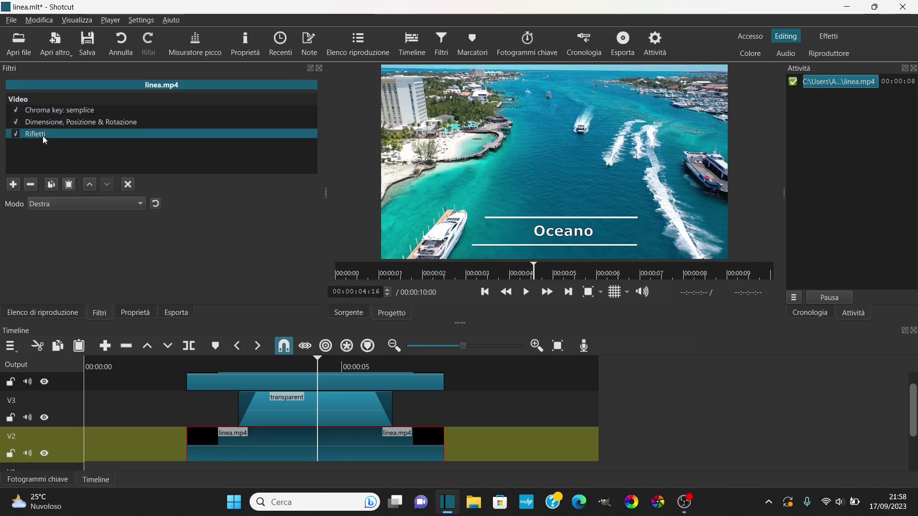
- Add the Rifletti filter to the upper line's linea.mp4 clip on track V4
{"action": "left_click", "coordinate": [337, 382]}
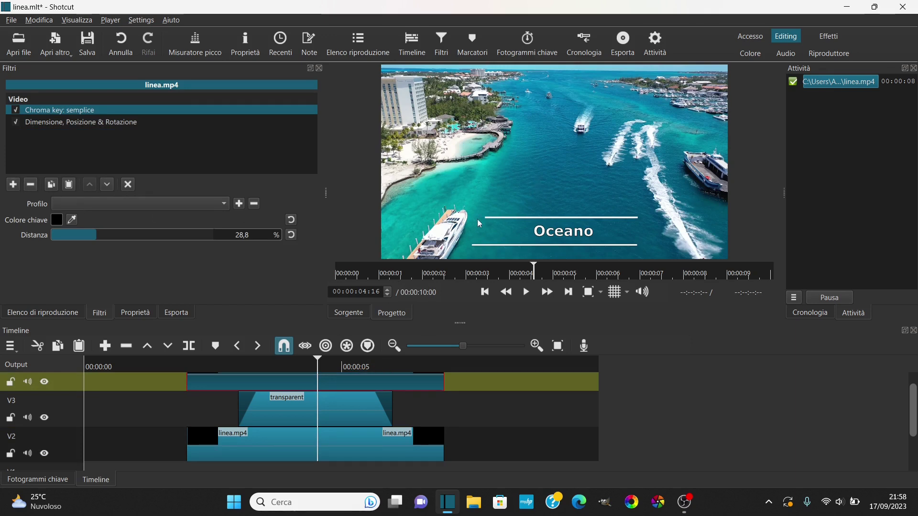
{"action": "left_click", "coordinate": [22, 184]}
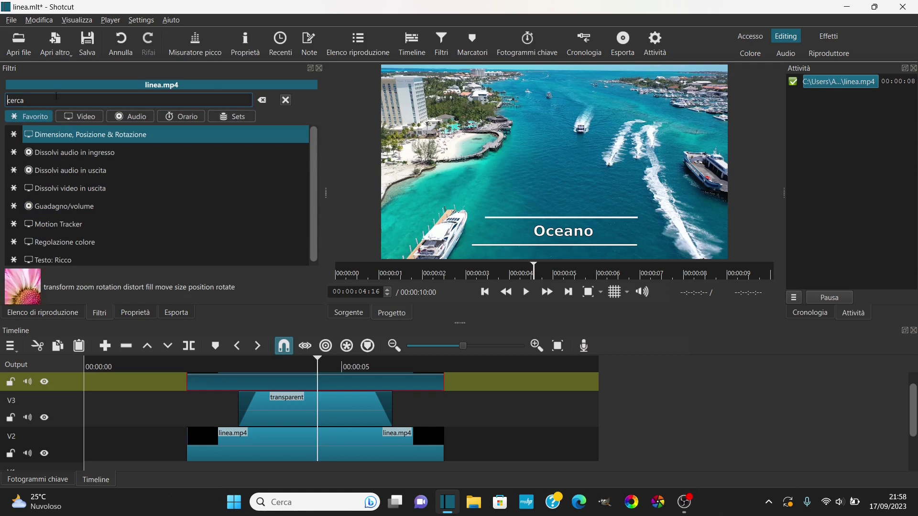
{"action": "type", "text": "rifl"}
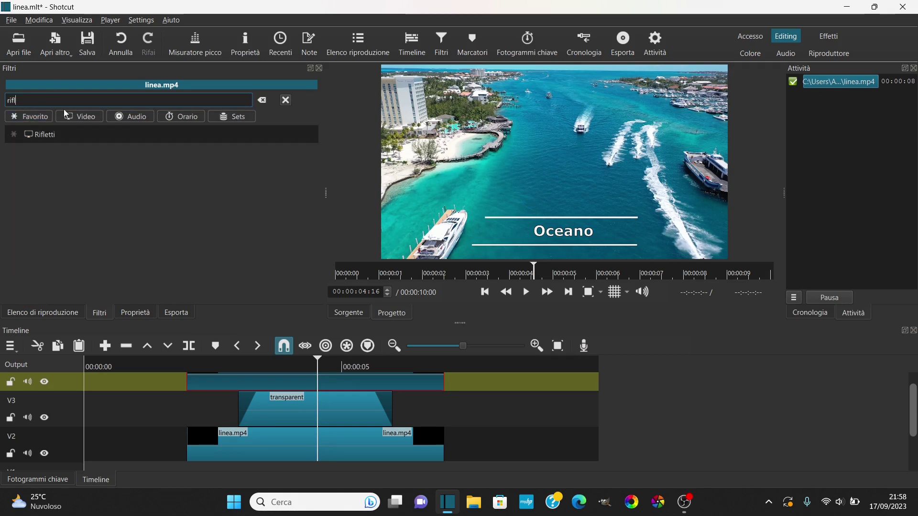
{"action": "left_click", "coordinate": [49, 136]}
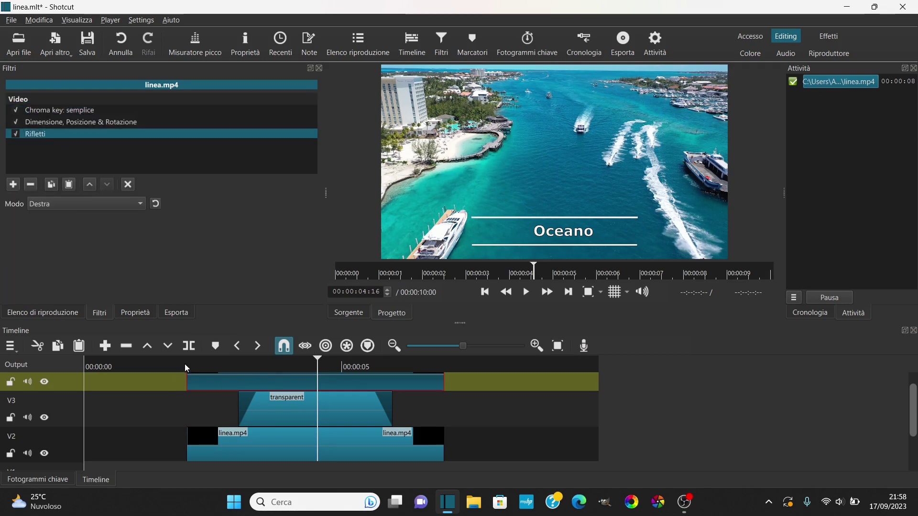
- Play the mirrored lines and title in the Riproduttore layout from before the line clips, and go back to the Editing layout
{"action": "left_click", "coordinate": [169, 363]}
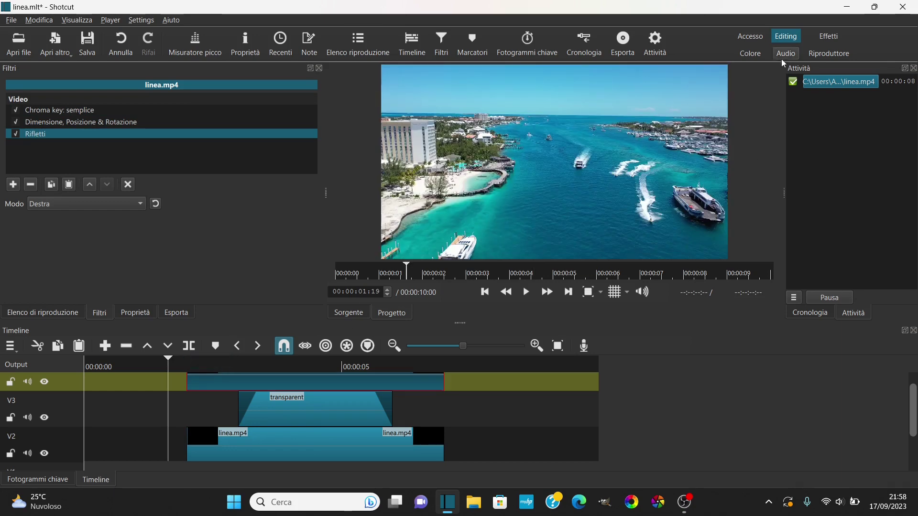
{"action": "left_click", "coordinate": [823, 54]}
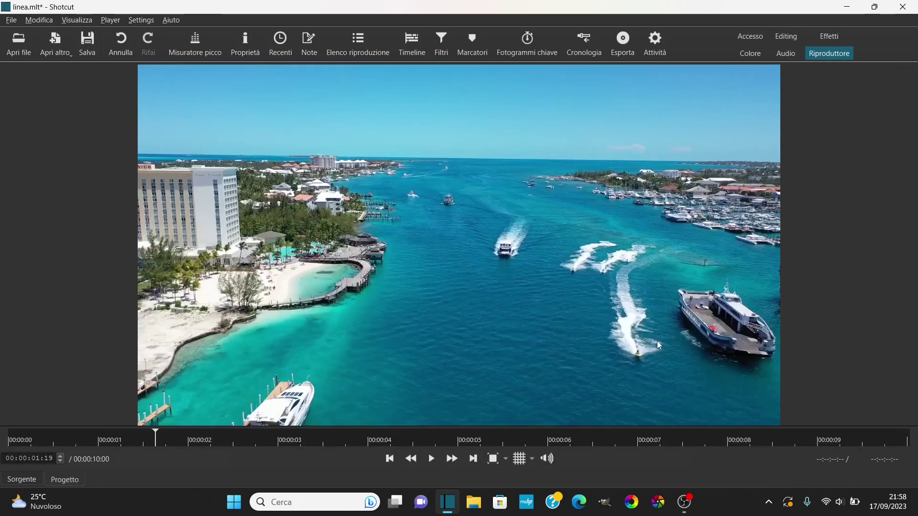
{"action": "left_click", "coordinate": [431, 459]}
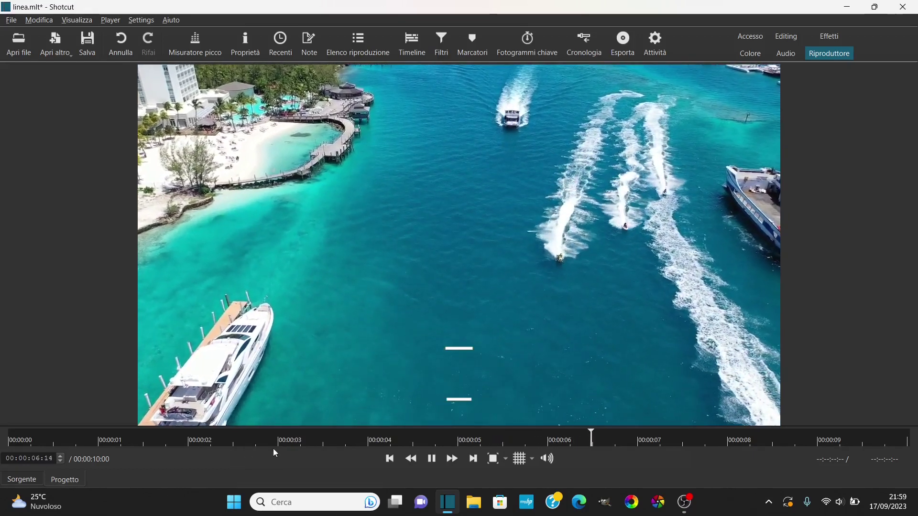
{"action": "left_click", "coordinate": [432, 459]}
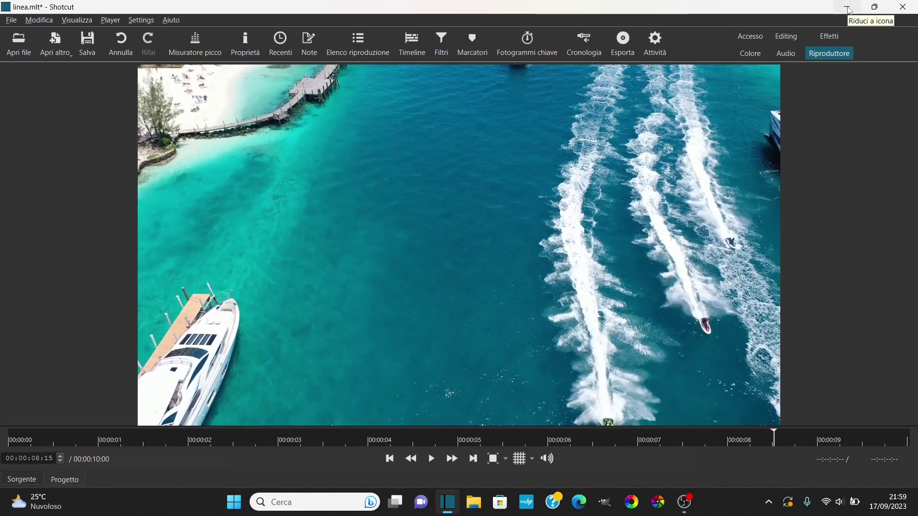
{"action": "key", "text": "alt+2"}
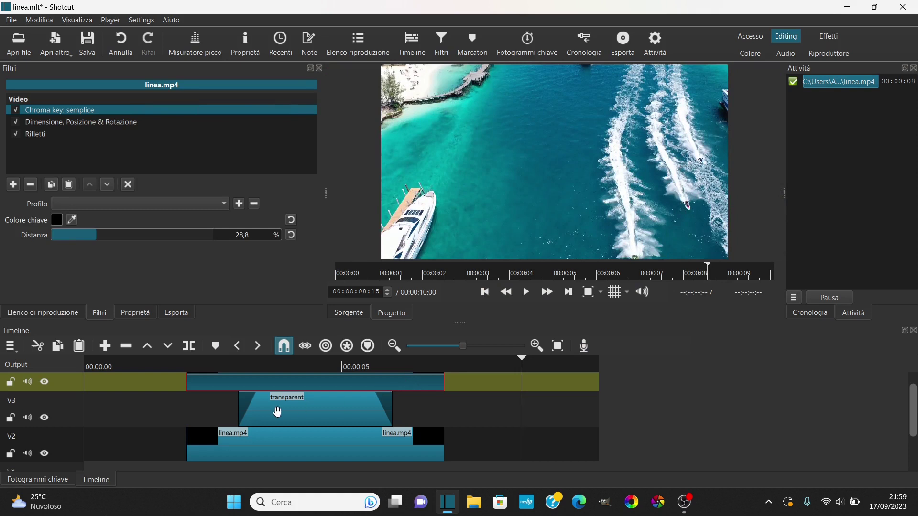
- Hide the text track V3 and the background track V1, and place the playhead just before the line clips
{"action": "left_click", "coordinate": [305, 406]}
{"action": "left_click_drag", "start_coordinate": [46, 412], "coordinate": [59, 441]}
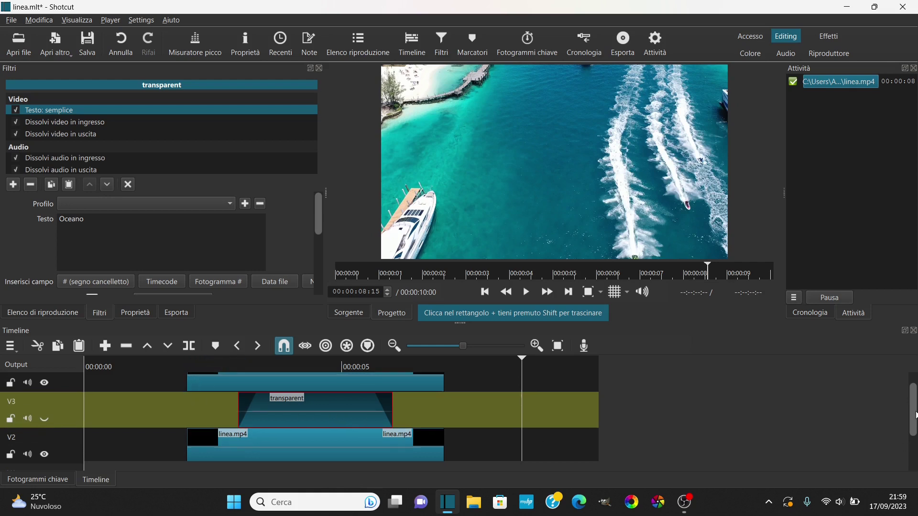
{"action": "scroll", "coordinate": [135, 439], "scroll_direction": "down", "scroll_amount": 2}
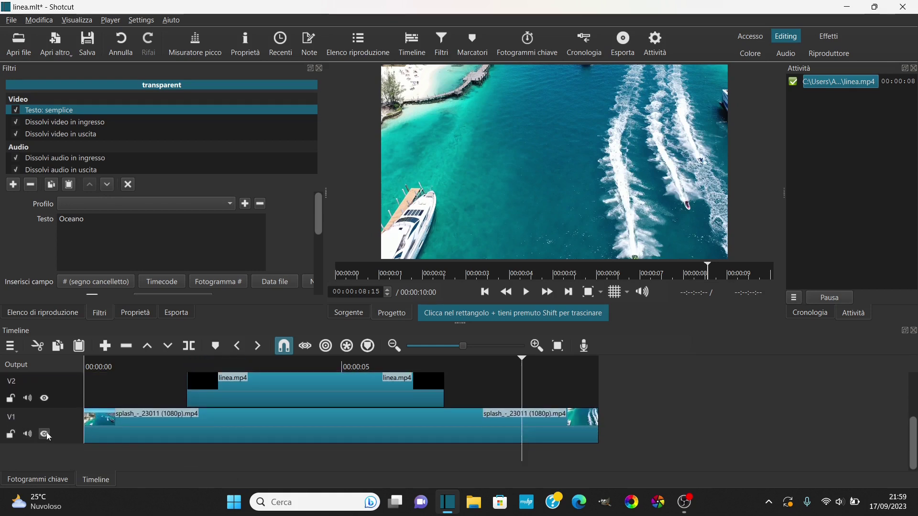
{"action": "left_click", "coordinate": [44, 434]}
{"action": "left_click_drag", "start_coordinate": [913, 437], "coordinate": [916, 390]}
{"action": "left_click", "coordinate": [177, 366]}
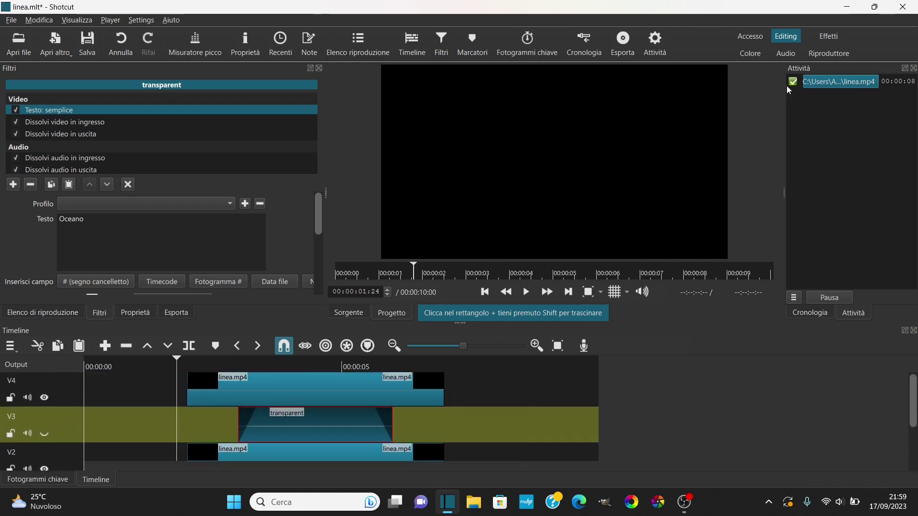
- Play the mirrored lines without text or background in the Riproduttore layout, and go back to the Editing layout
{"action": "left_click", "coordinate": [829, 53]}
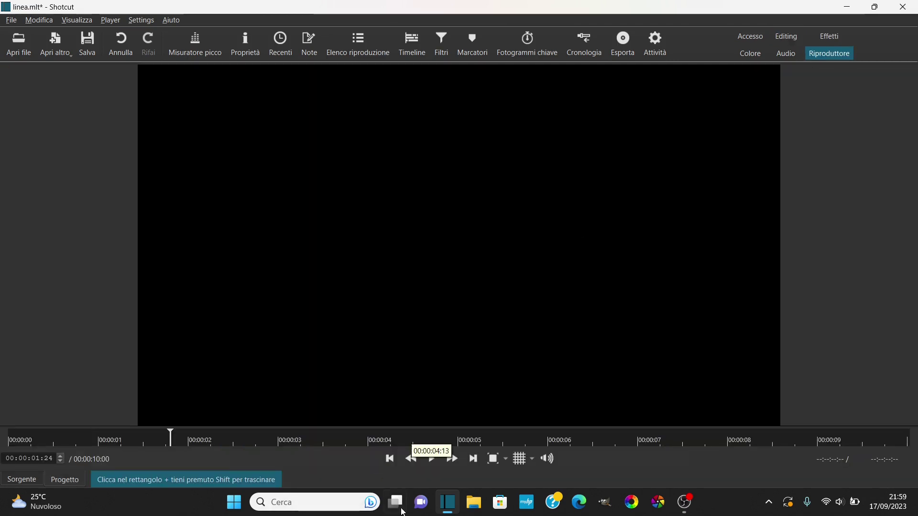
{"action": "left_click", "coordinate": [432, 459]}
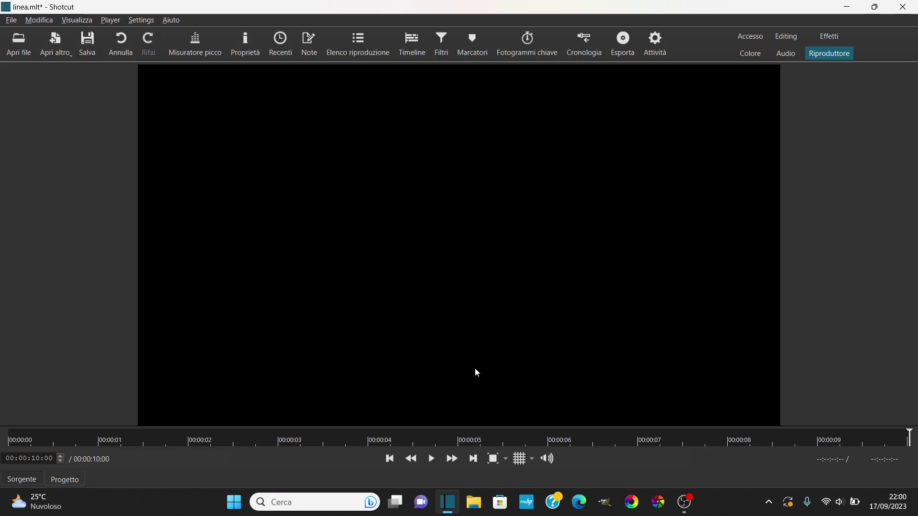
{"action": "left_click", "coordinate": [786, 36]}
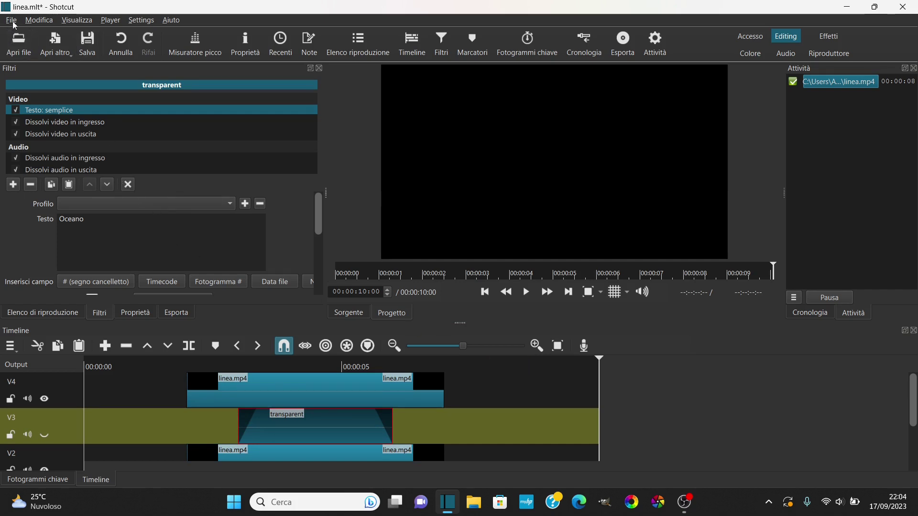
{"action": "left_click", "coordinate": [813, 55]}
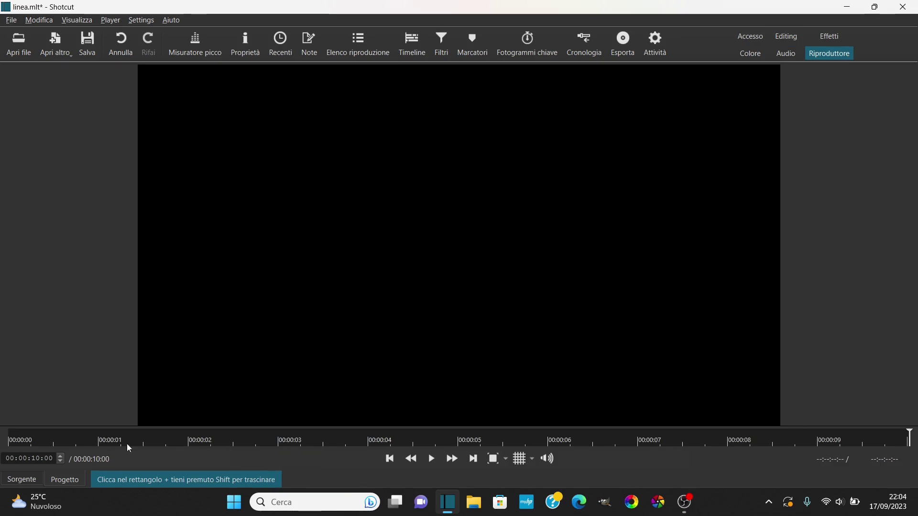
{"action": "left_click", "coordinate": [80, 431]}
{"action": "left_click", "coordinate": [432, 459]}
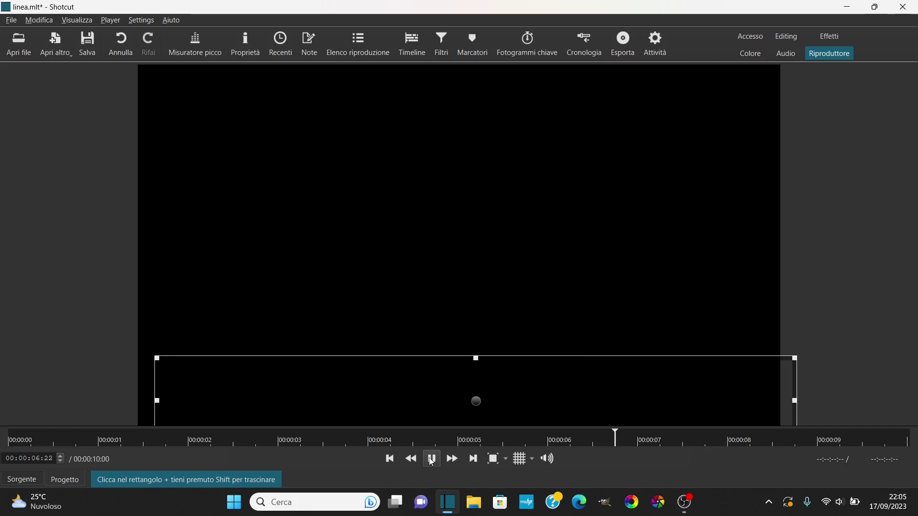
{"action": "left_click", "coordinate": [432, 459]}
{"action": "left_click", "coordinate": [786, 36]}
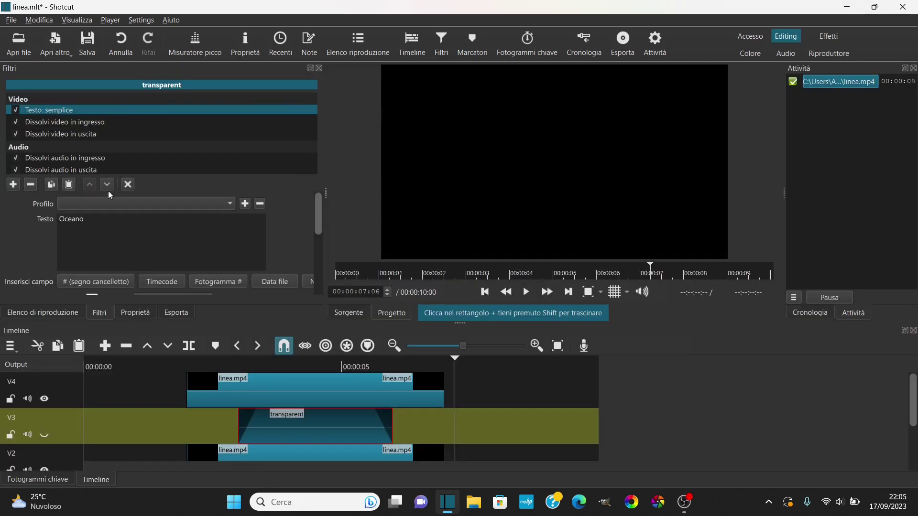
- Export the timeline as an mp4 file named linea2 in the Video folder
{"action": "left_click", "coordinate": [170, 313]}
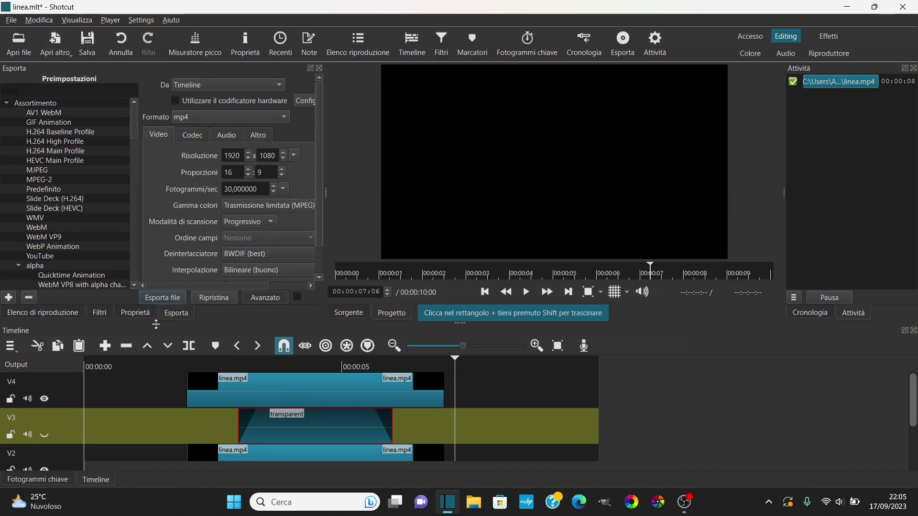
{"action": "left_click", "coordinate": [183, 298]}
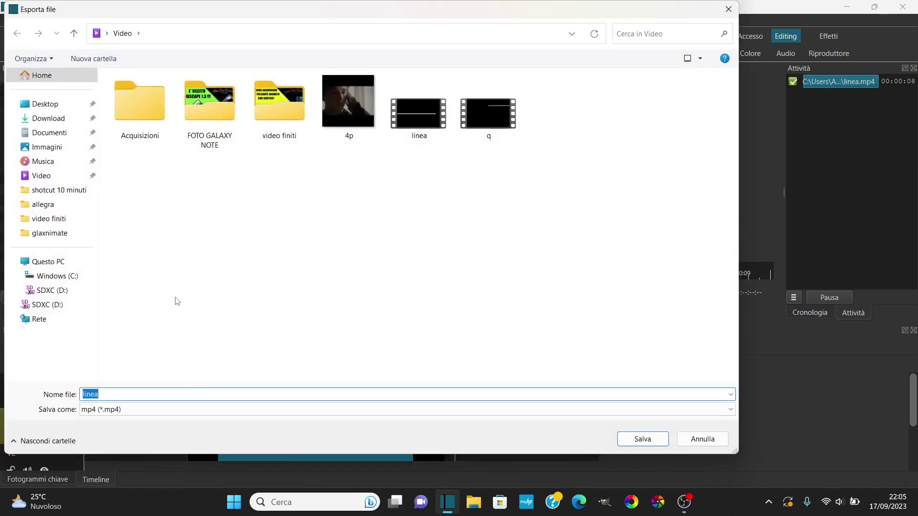
{"action": "type", "text": "line"}
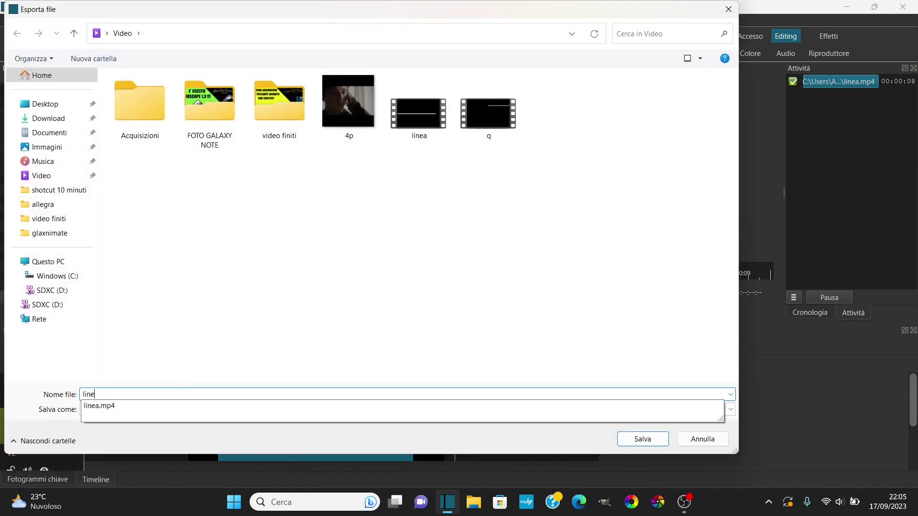
{"action": "type", "text": "a2"}
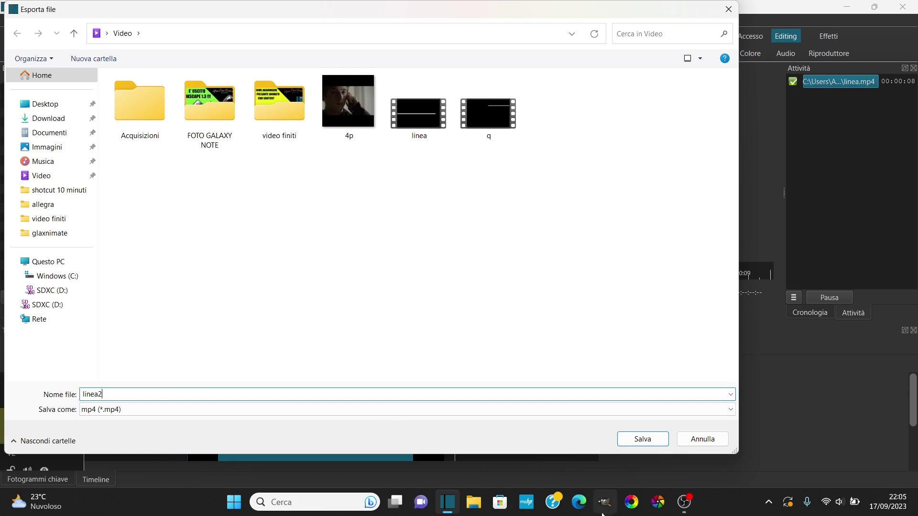
{"action": "left_click", "coordinate": [646, 440]}
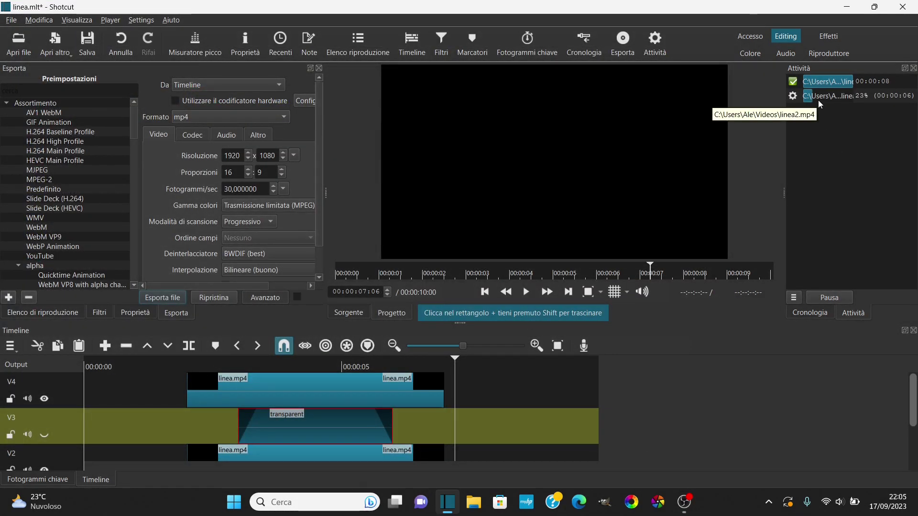
- Delete the linea.mp4 clips on tracks V4 and V2 and the transparent text clip on track V3
{"action": "left_click", "coordinate": [343, 390]}
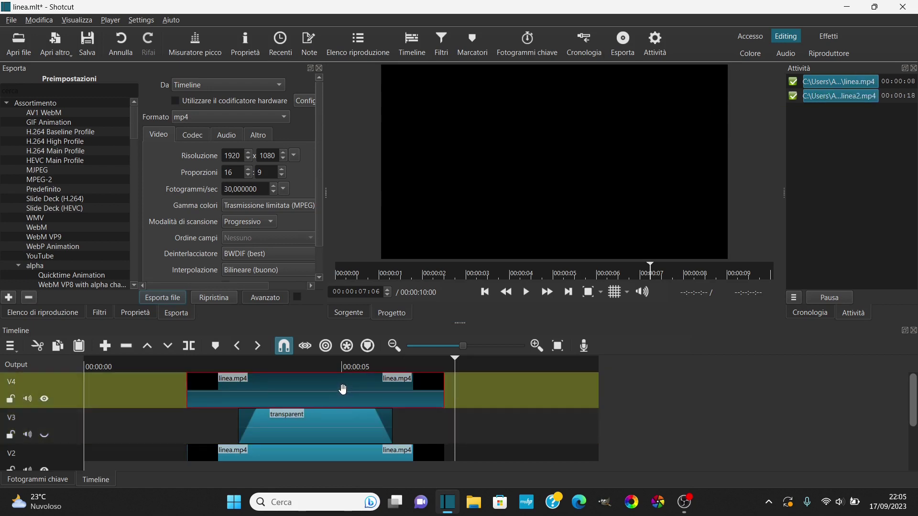
{"action": "key", "text": "Delete"}
{"action": "left_click", "coordinate": [311, 426]}
{"action": "key", "text": "Delete"}
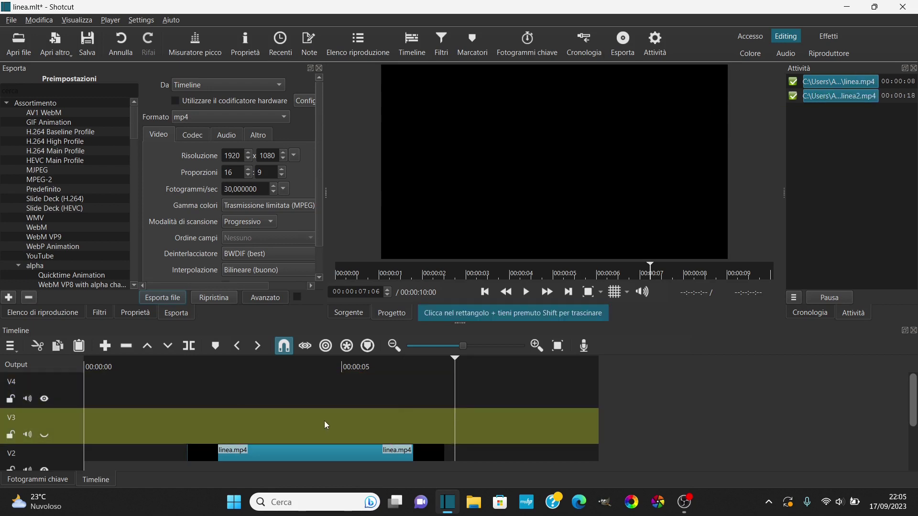
{"action": "left_click", "coordinate": [313, 457]}
{"action": "key", "text": "Delete"}
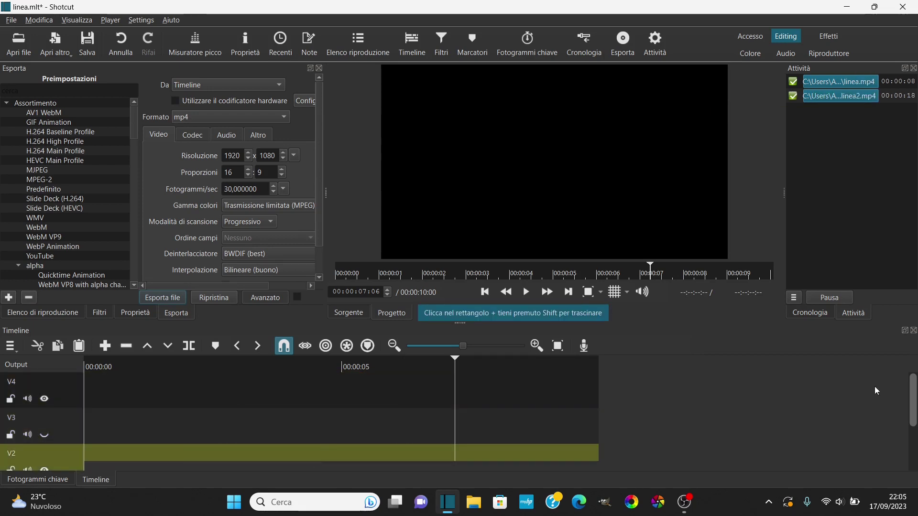
- Make the background track V1 visible again and return the playhead to the start of the timeline
{"action": "left_click", "coordinate": [913, 433]}
{"action": "left_click_drag", "start_coordinate": [913, 434], "coordinate": [913, 463]}
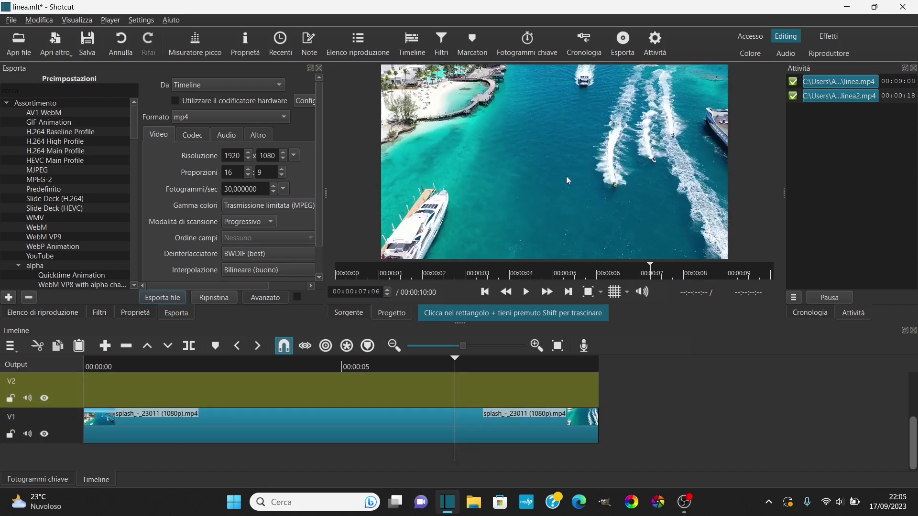
{"action": "left_click", "coordinate": [485, 291]}
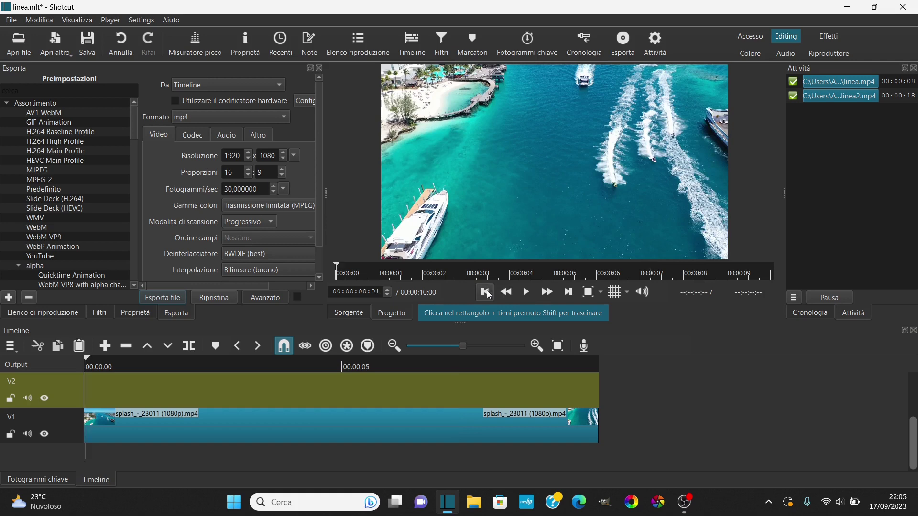
- Add the exported linea2 video from the Video folder to the playlist
{"action": "left_click", "coordinate": [24, 54]}
{"action": "left_click", "coordinate": [729, 7]}
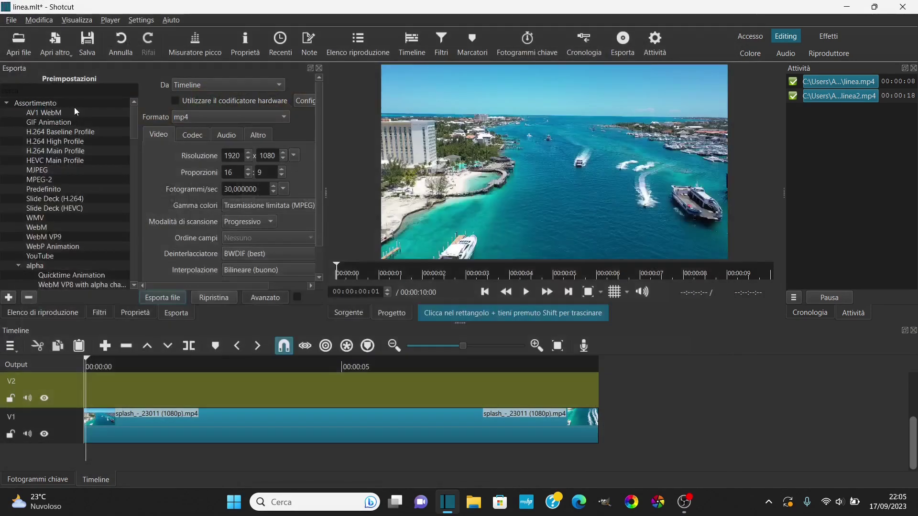
{"action": "left_click", "coordinate": [63, 317]}
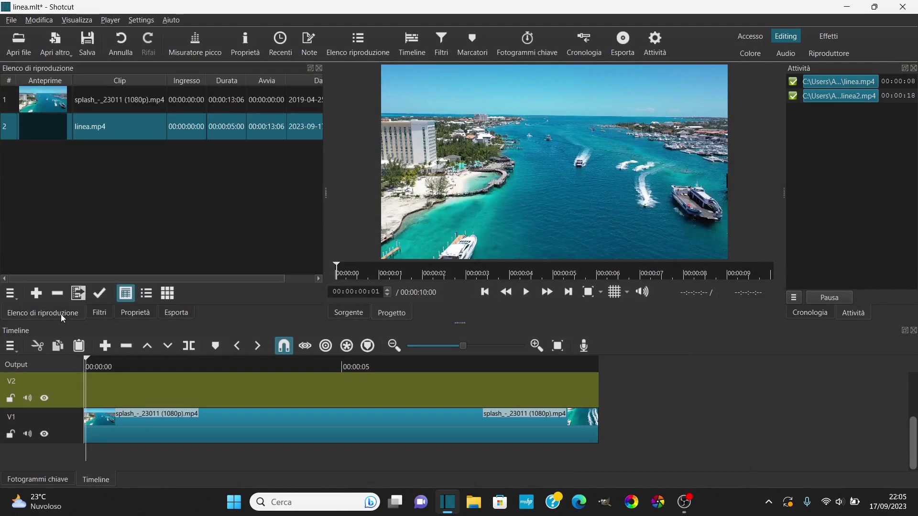
{"action": "left_click", "coordinate": [79, 293]}
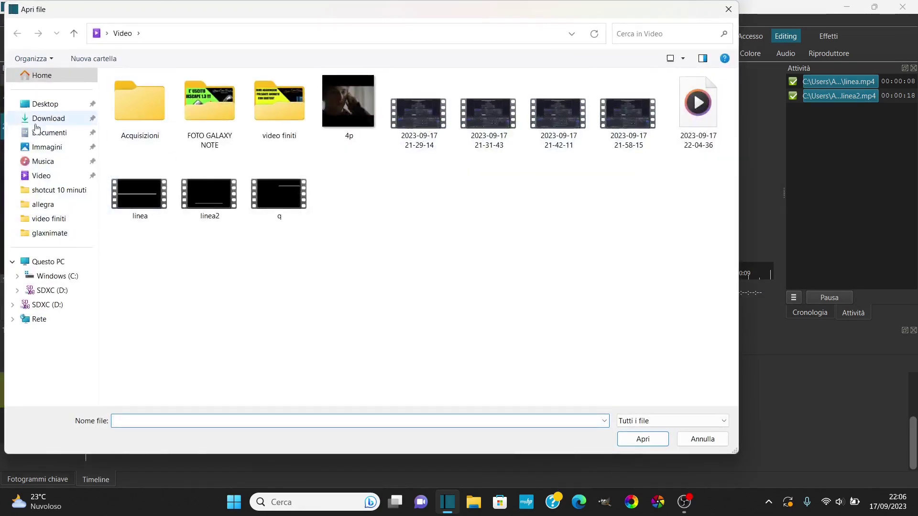
{"action": "left_click", "coordinate": [42, 176]}
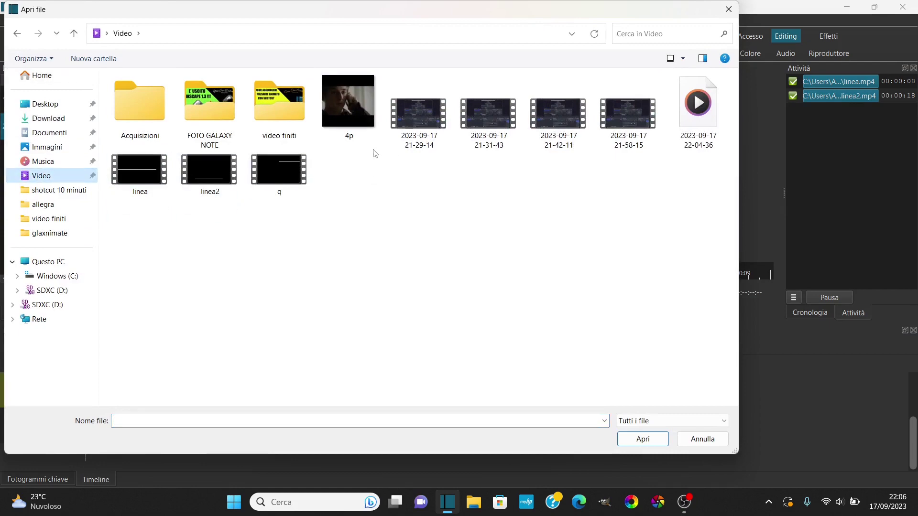
{"action": "double_click", "coordinate": [210, 170]}
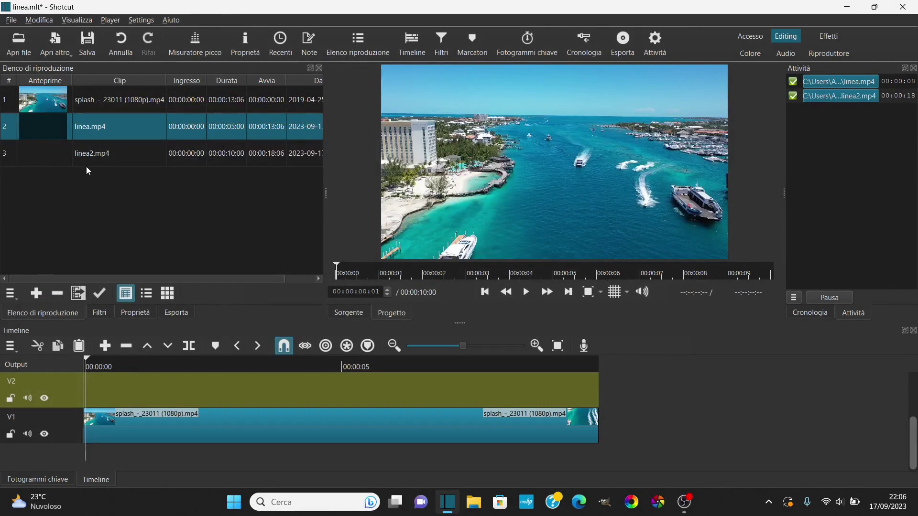
- Preview linea2.mp4 from the playlist and place it on track V2 at the start of the timeline
{"action": "double_click", "coordinate": [86, 156]}
{"action": "left_click", "coordinate": [513, 232]}
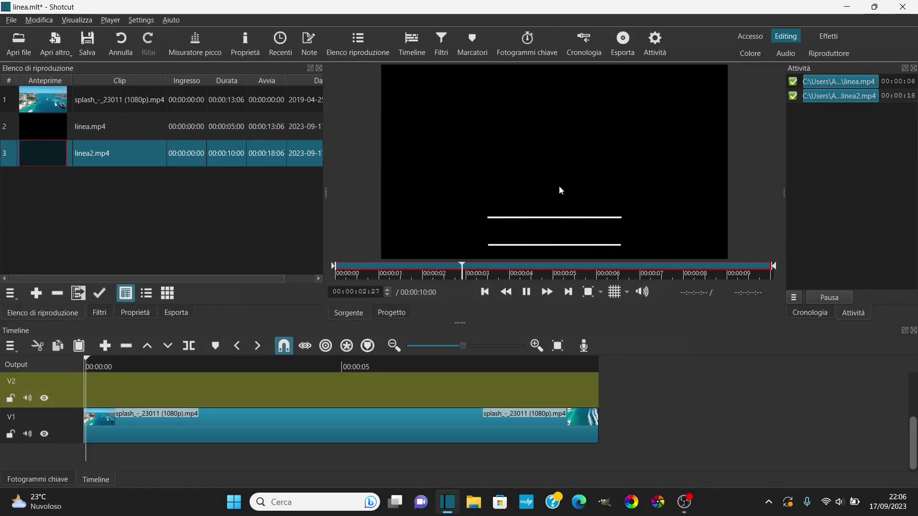
{"action": "left_click_drag", "start_coordinate": [553, 140], "coordinate": [317, 383]}
- Set the speed of the linea2.mp4 clip on track V2 to 2x and apply it
{"action": "right_click", "coordinate": [317, 383]}
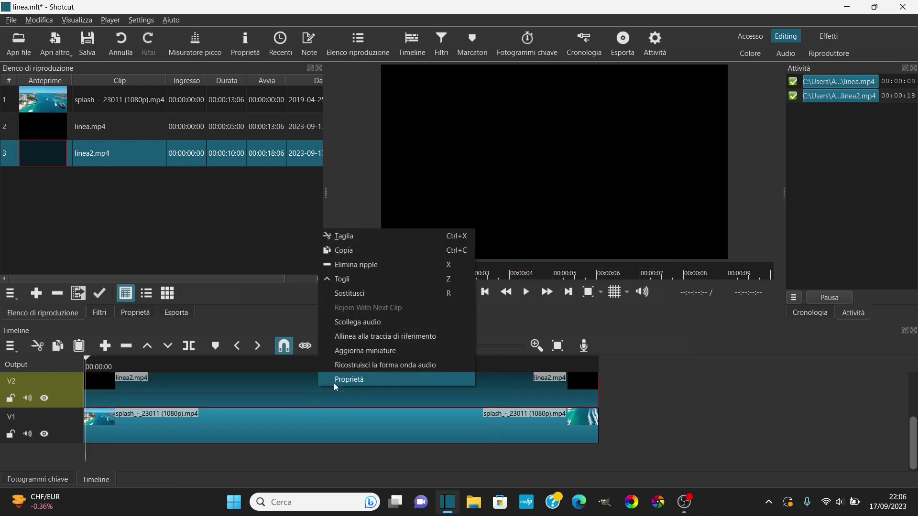
{"action": "left_click", "coordinate": [335, 380]}
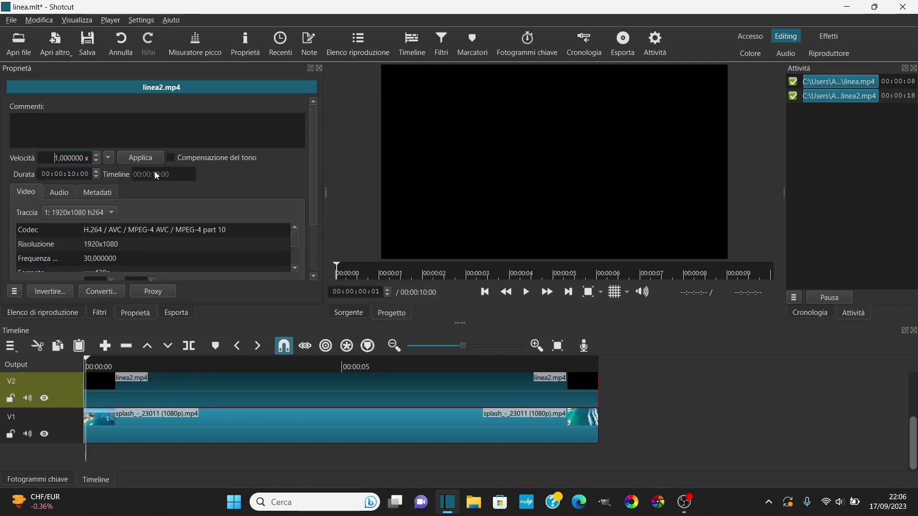
{"action": "key", "text": "Delete"}
{"action": "type", "text": "2"}
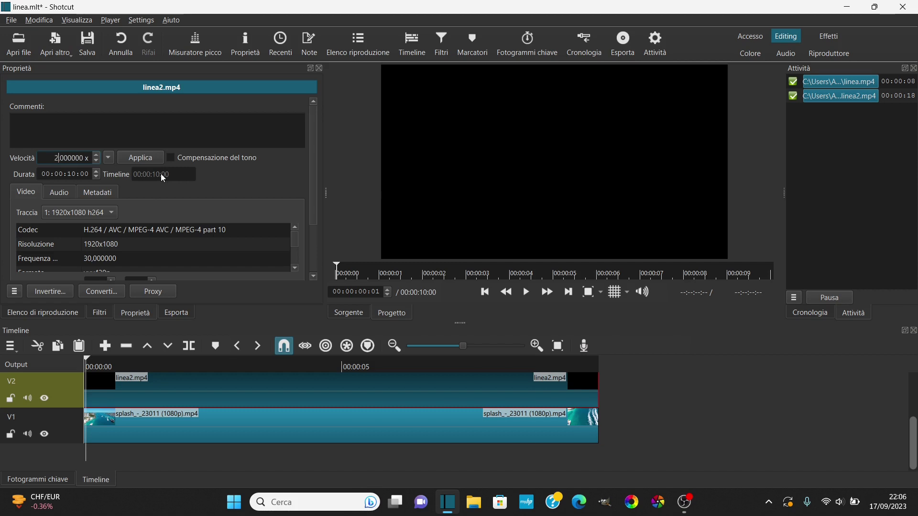
{"action": "left_click", "coordinate": [150, 161]}
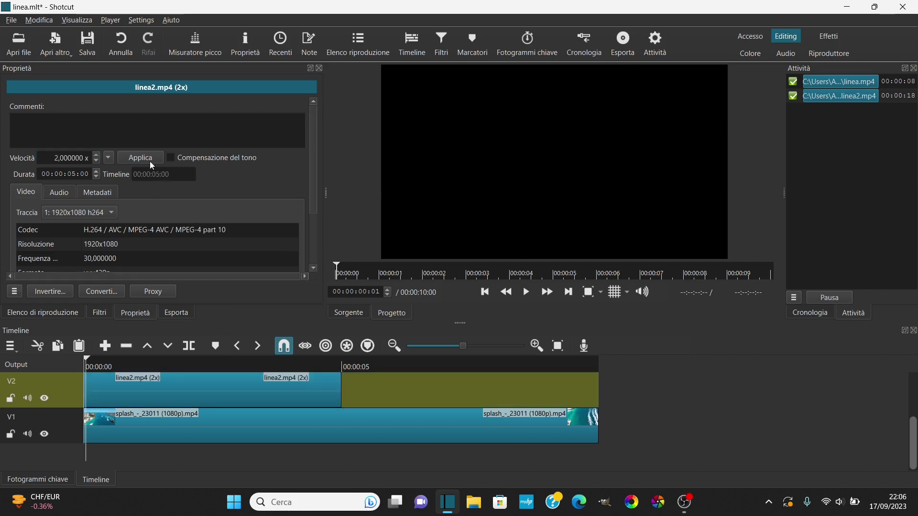
- Move the linea2.mp4 clip on track V2 to start at about 2 seconds, and play that section
{"action": "left_click_drag", "start_coordinate": [174, 404], "coordinate": [304, 393]}
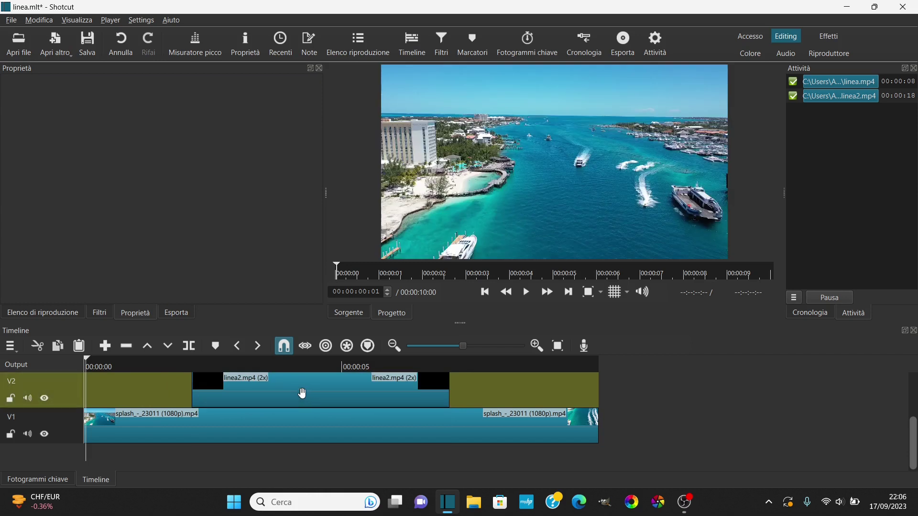
{"action": "left_click", "coordinate": [181, 362]}
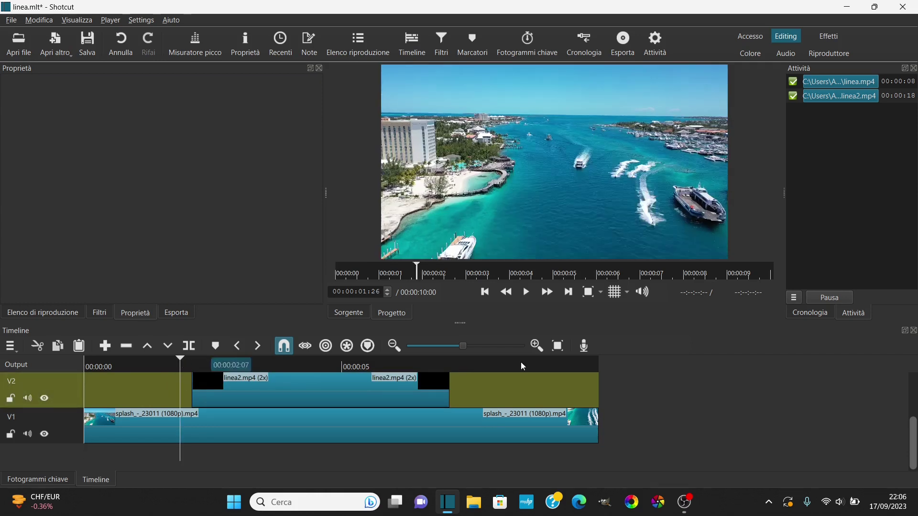
{"action": "key", "text": "space"}
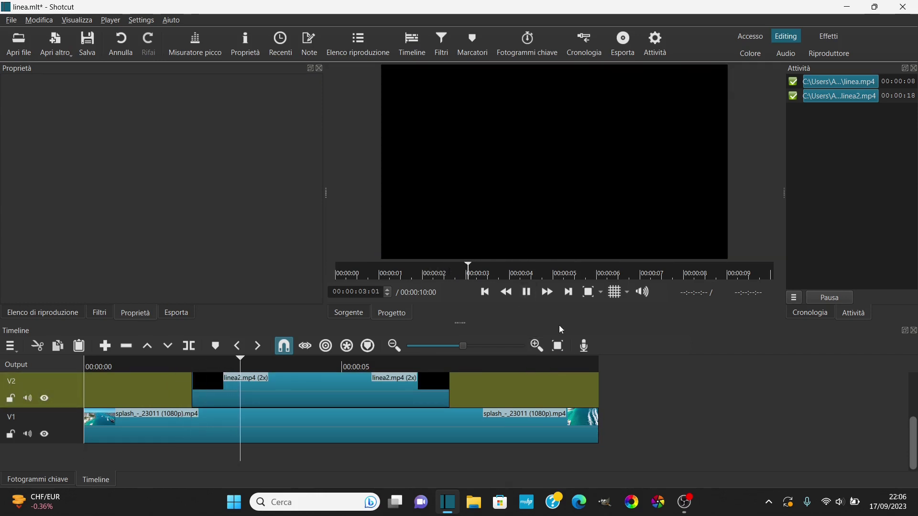
{"action": "left_click", "coordinate": [527, 292]}
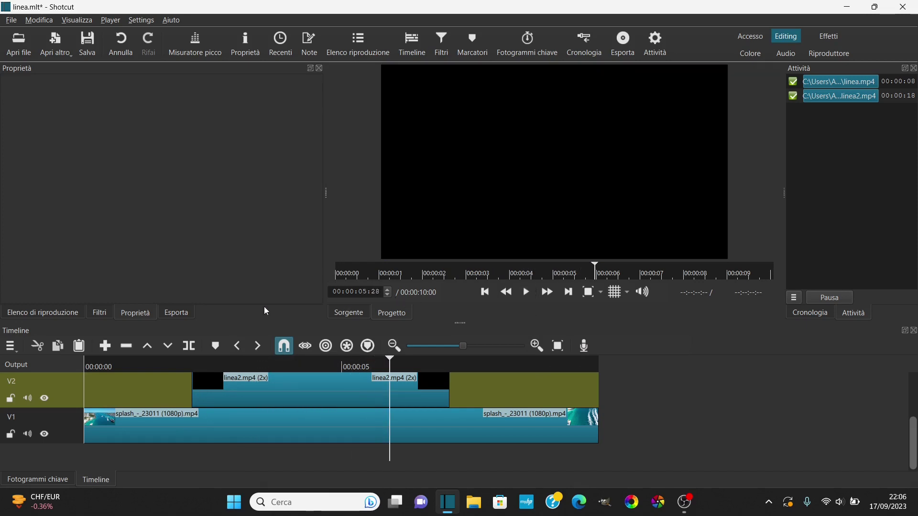
- Add the Chroma key: semplice filter to the linea2.mp4 clip on track V2 and play the lines over the background
{"action": "left_click", "coordinate": [220, 387]}
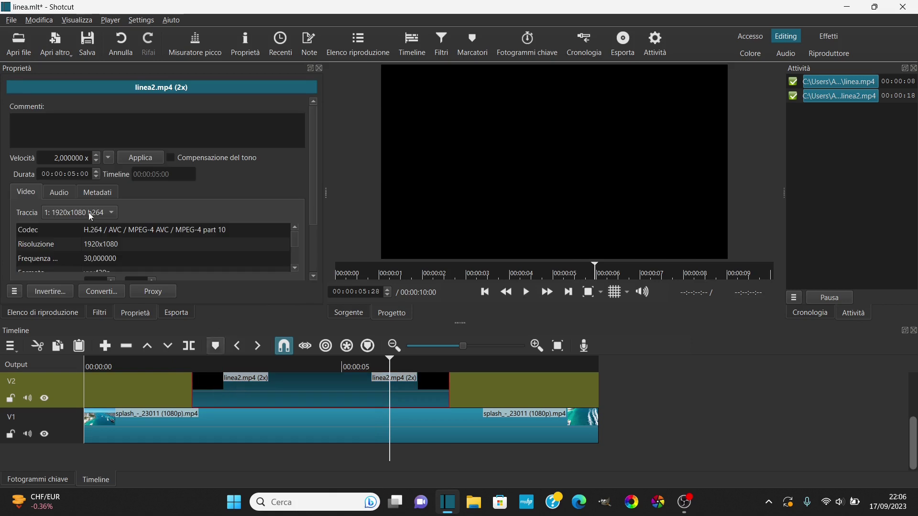
{"action": "left_click", "coordinate": [99, 314]}
{"action": "left_click", "coordinate": [15, 185]}
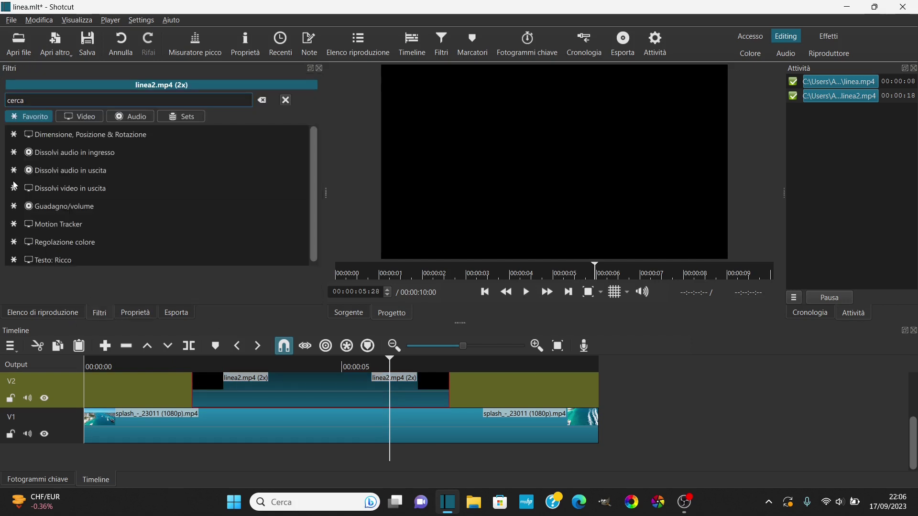
{"action": "type", "text": "chro"}
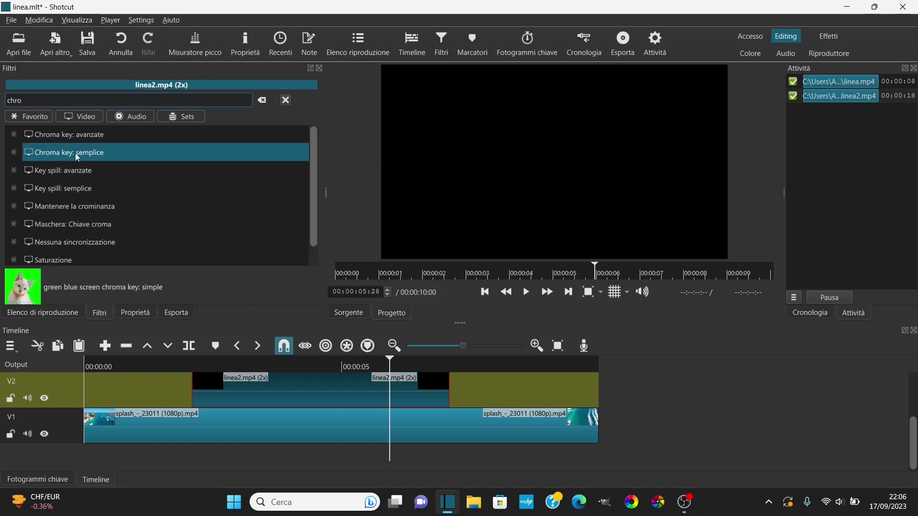
{"action": "left_click", "coordinate": [75, 153]}
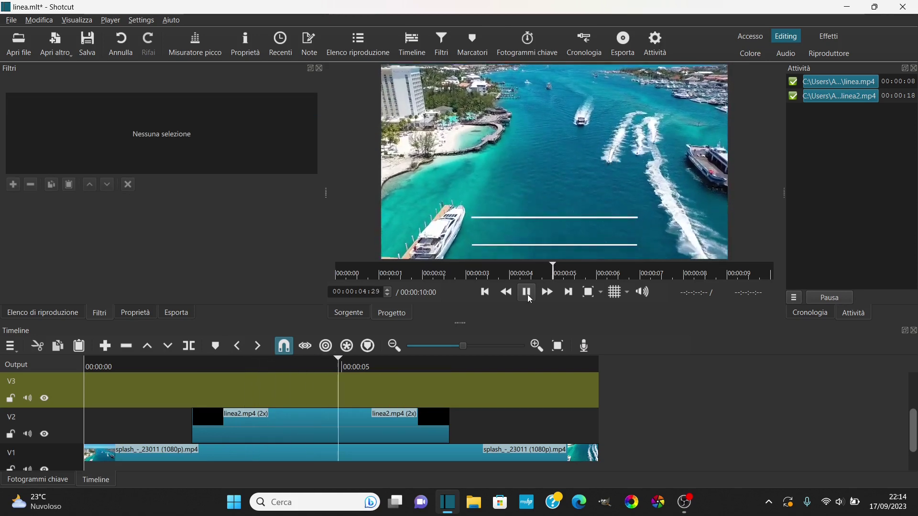
{"action": "left_click", "coordinate": [527, 295]}
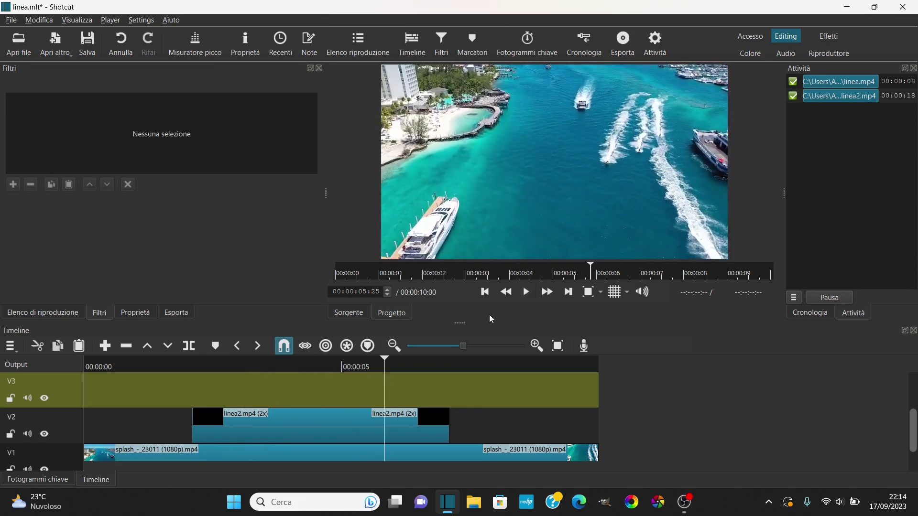
- Play the lines' opening from about 2 seconds and add a timeline marker at 00:00:03:18, where they are fully extended
{"action": "left_click", "coordinate": [187, 364]}
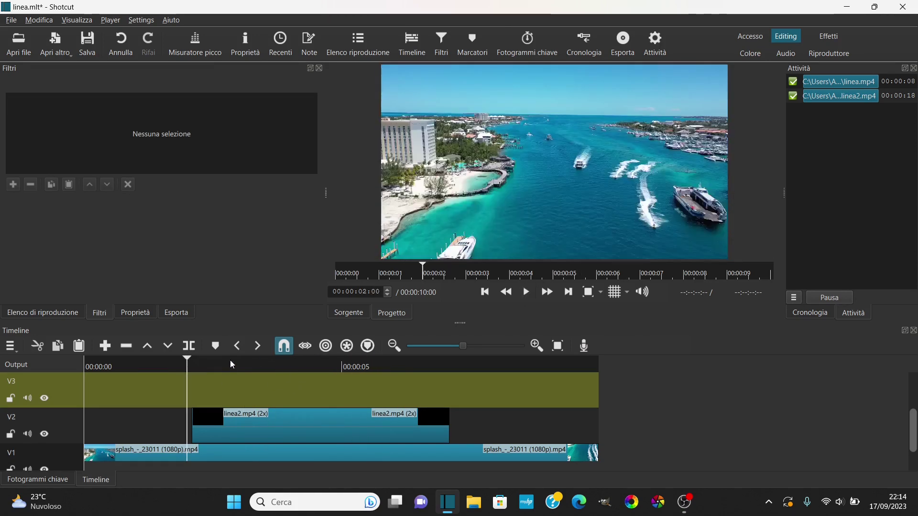
{"action": "left_click", "coordinate": [527, 294]}
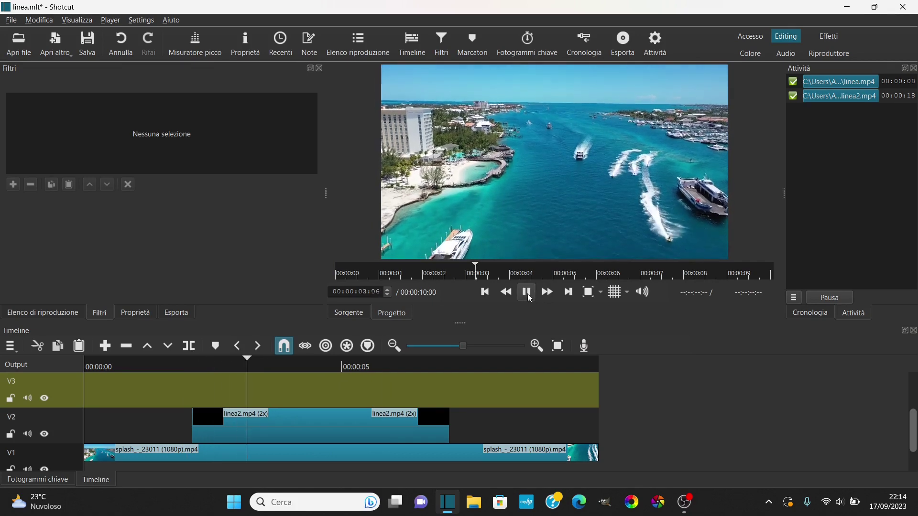
{"action": "left_click", "coordinate": [527, 294]}
{"action": "key", "text": "Left"}
{"action": "key", "text": "Left"}
{"action": "key", "text": "Left"}
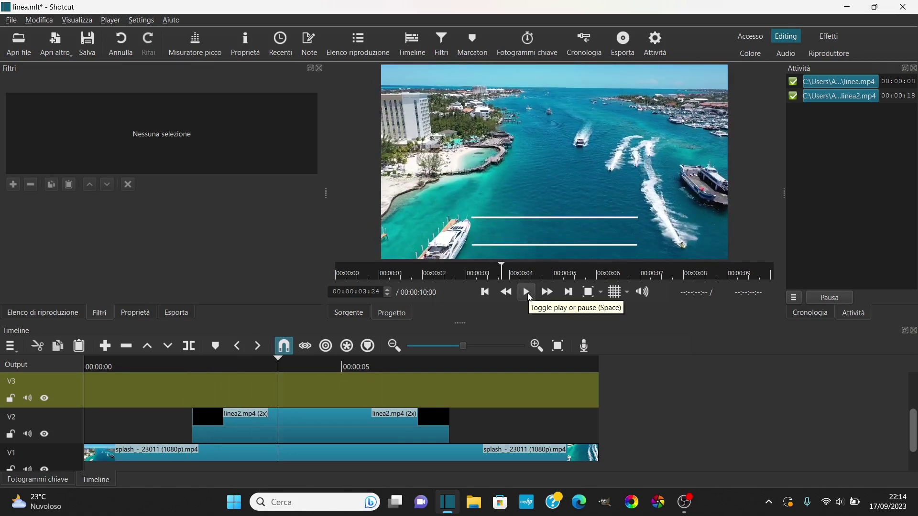
{"action": "key", "text": "Left"}
{"action": "key", "text": "Left"}
{"action": "key", "text": "Left"}
{"action": "key", "text": "Left"}
{"action": "key", "text": "Left"}
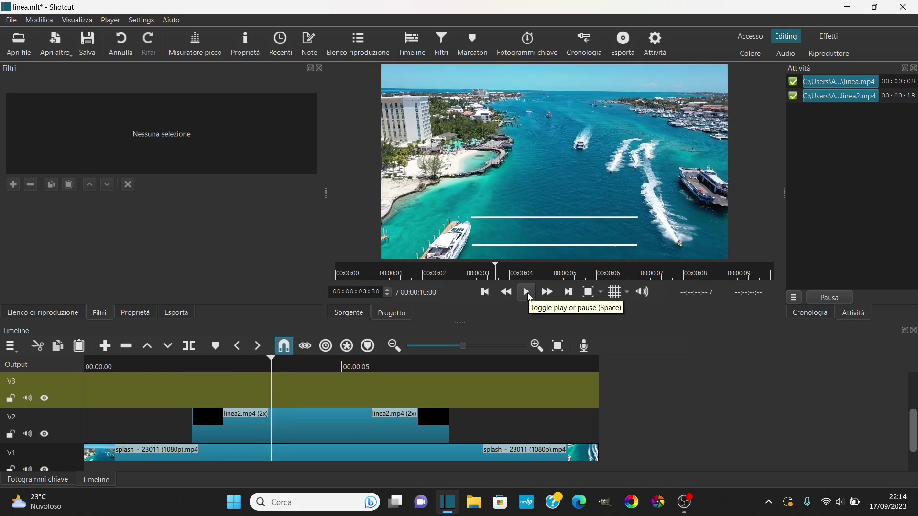
{"action": "key", "text": "Right"}
{"action": "key", "text": "Right"}
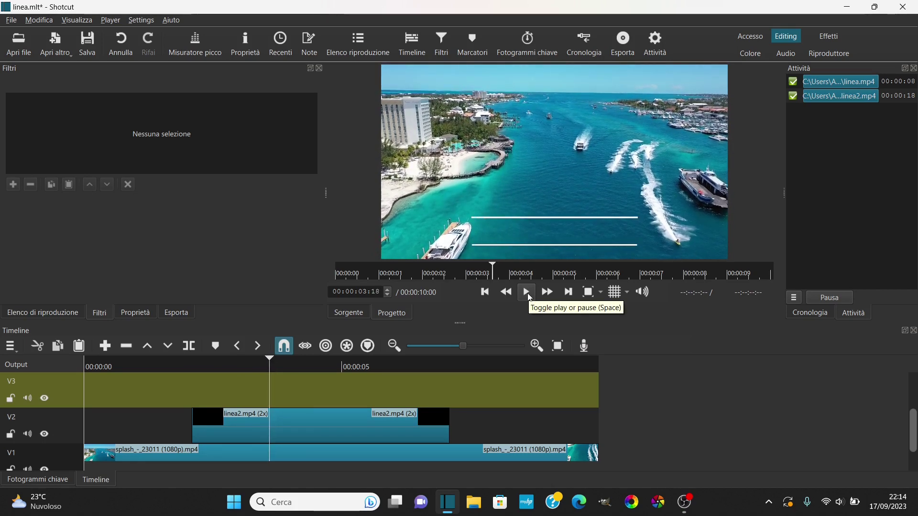
{"action": "key", "text": "m"}
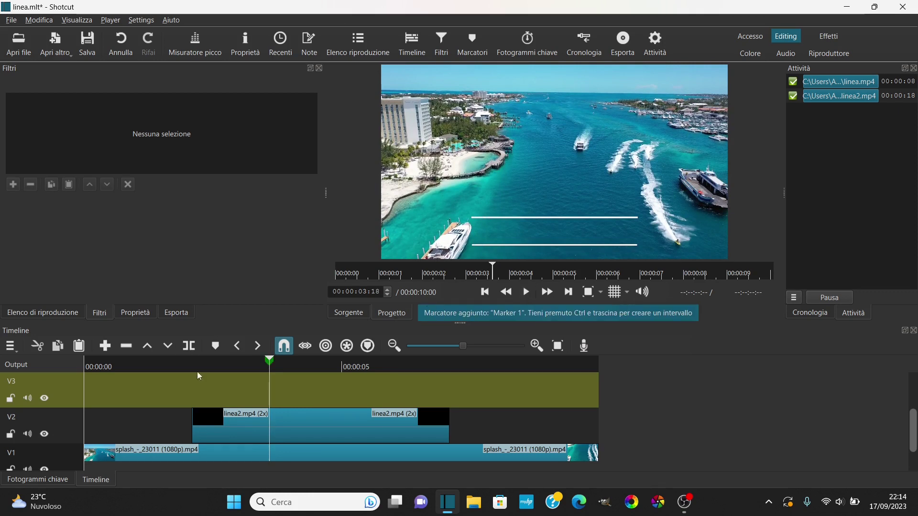
- Find the last frame before the lines start to close and add a second timeline marker at 00:00:05:03
{"action": "left_click", "coordinate": [527, 293]}
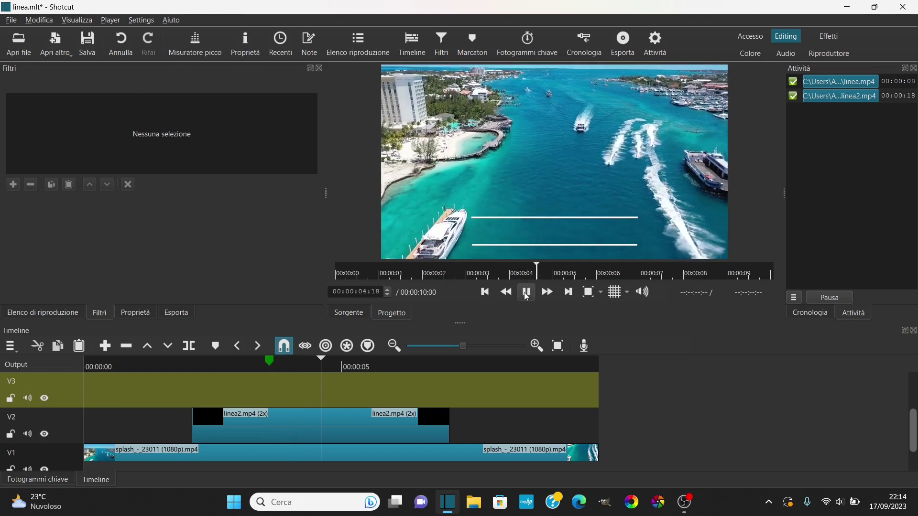
{"action": "left_click", "coordinate": [527, 293]}
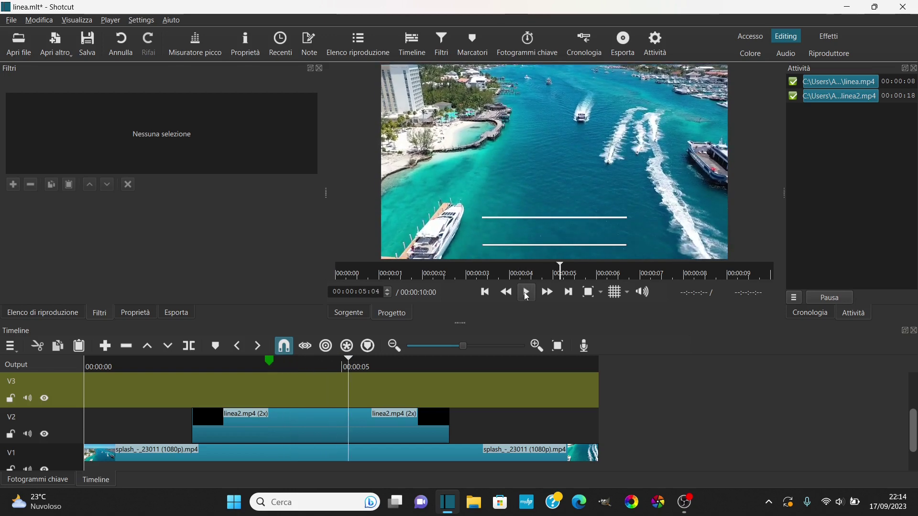
{"action": "key", "text": "Left"}
{"action": "key", "text": "Left"}
{"action": "key", "text": "Left"}
{"action": "key", "text": "Left"}
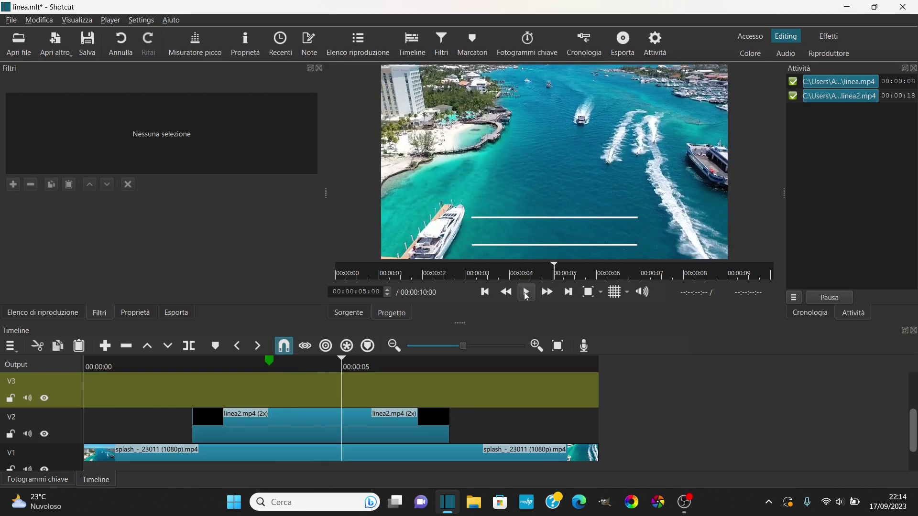
{"action": "key", "text": "Right"}
{"action": "key", "text": "Right"}
{"action": "key", "text": "Right"}
{"action": "key", "text": "Right"}
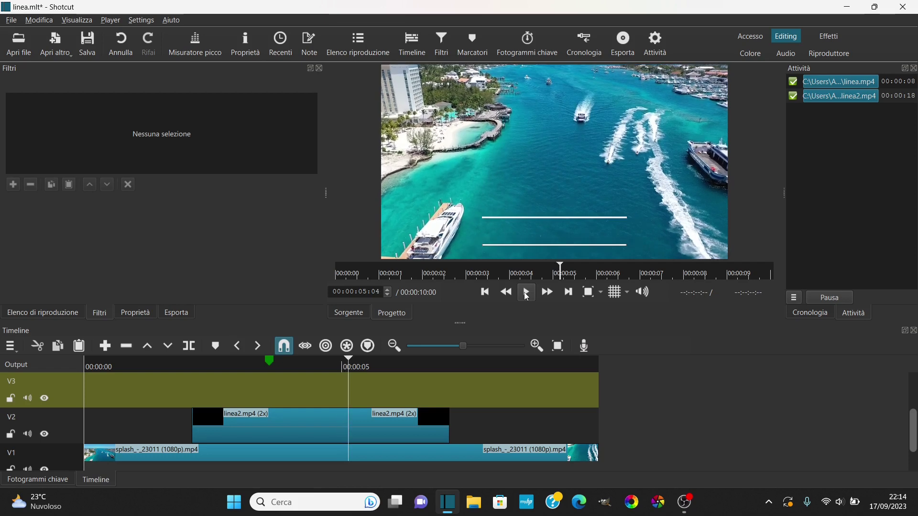
{"action": "key", "text": "Left"}
{"action": "key", "text": "Right"}
{"action": "key", "text": "Left"}
{"action": "key", "text": "Right"}
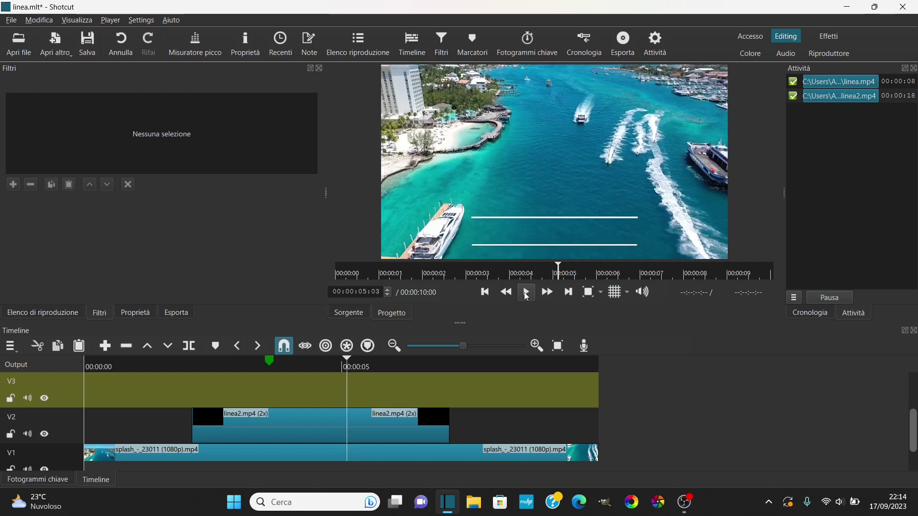
{"action": "key", "text": "Left"}
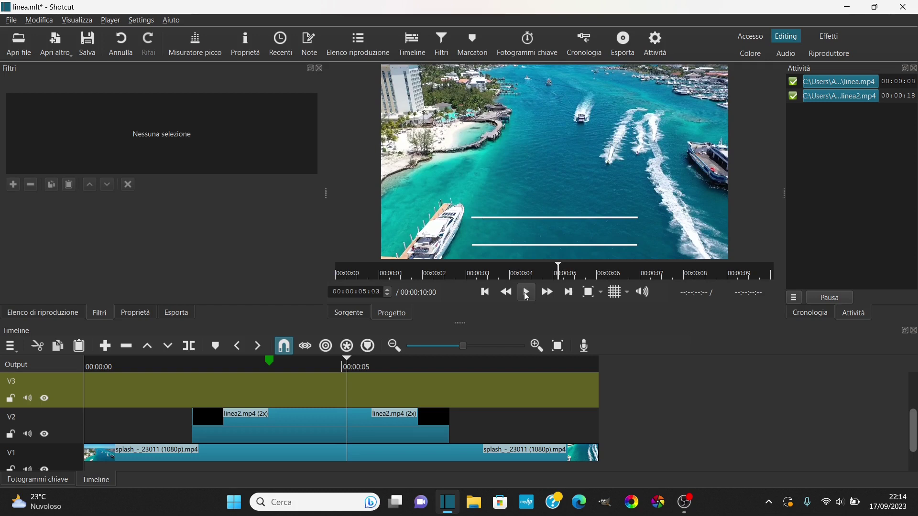
{"action": "key", "text": "m"}
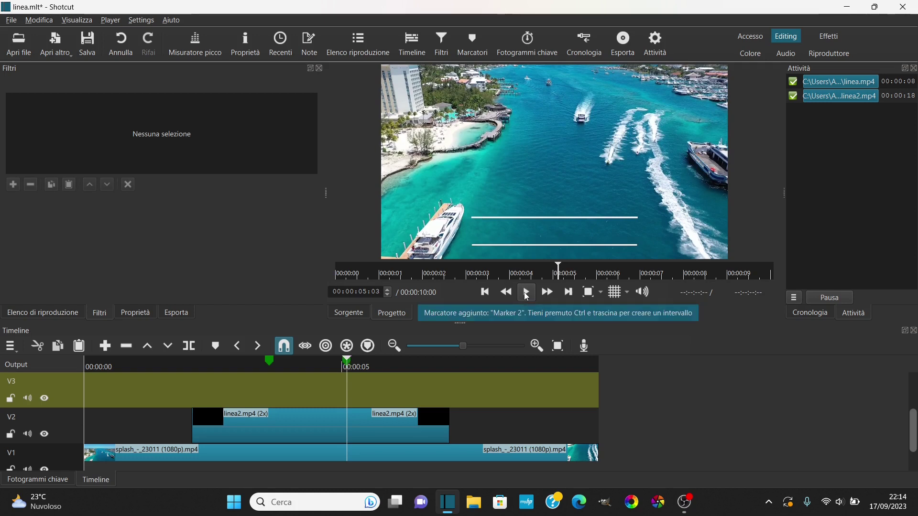
- Create a simple text clip reading "Oceano" and place it on track V3, trimmed to span exactly between the two markers
{"action": "left_click", "coordinate": [368, 365]}
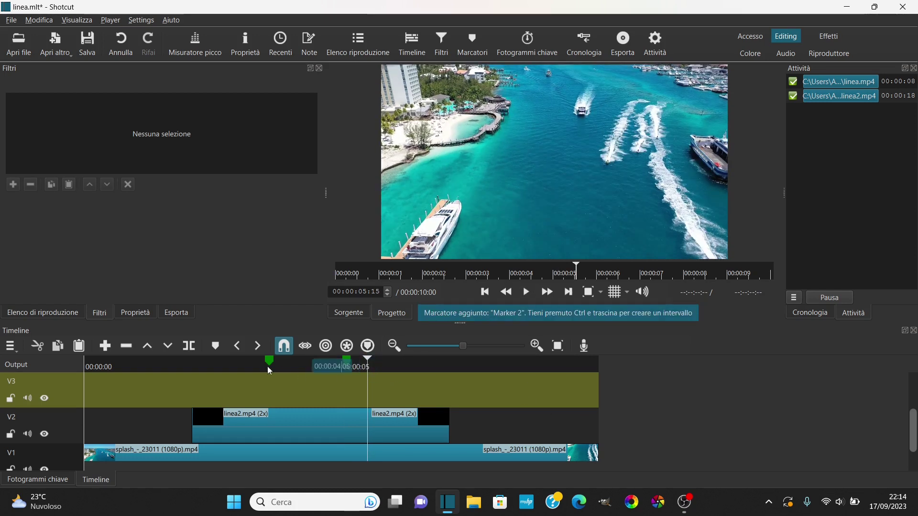
{"action": "left_click", "coordinate": [61, 54]}
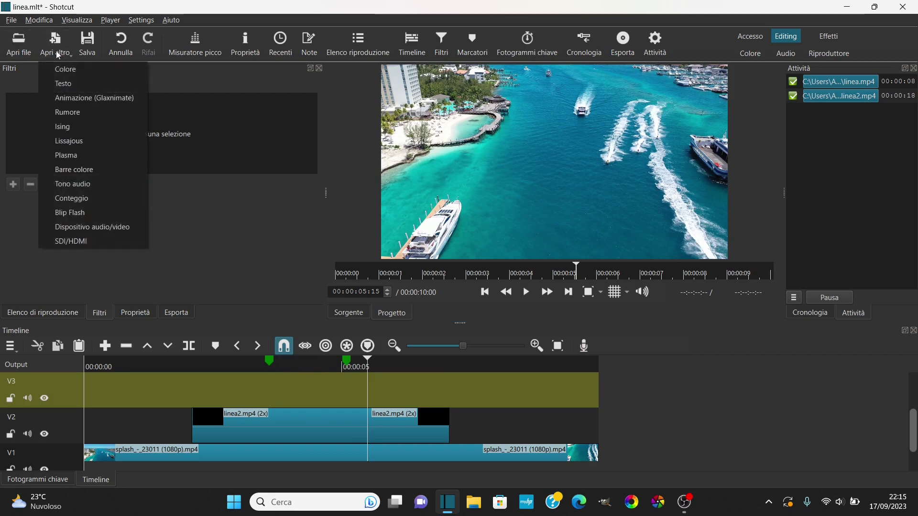
{"action": "left_click", "coordinate": [90, 87]}
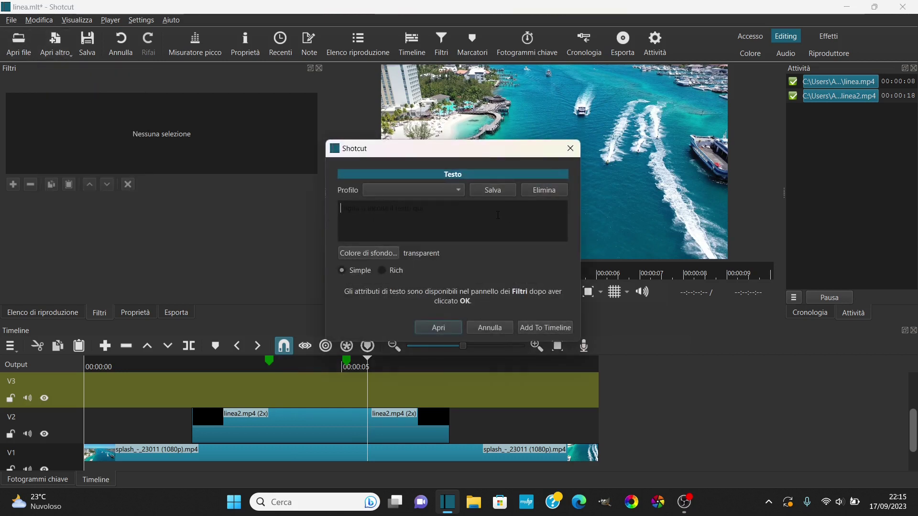
{"action": "type", "text": "Oceano"}
{"action": "left_click", "coordinate": [438, 328]}
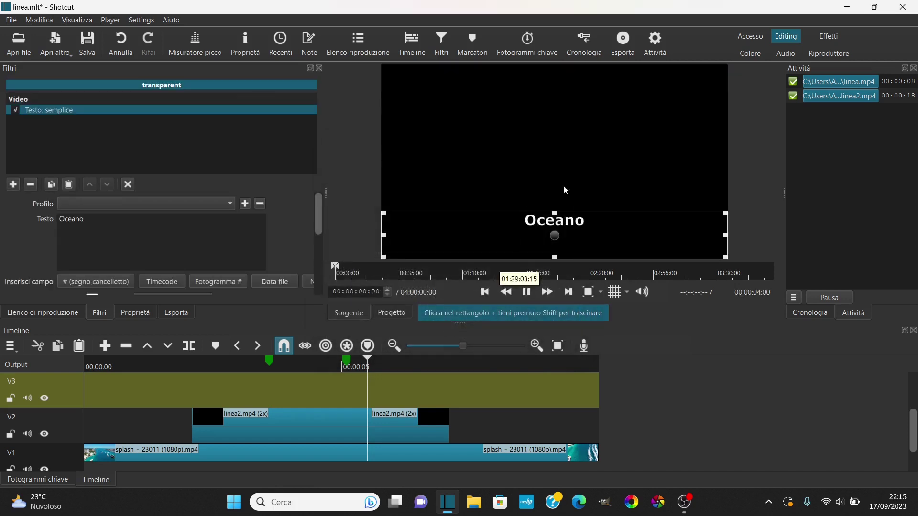
{"action": "left_click_drag", "start_coordinate": [559, 153], "coordinate": [375, 395]}
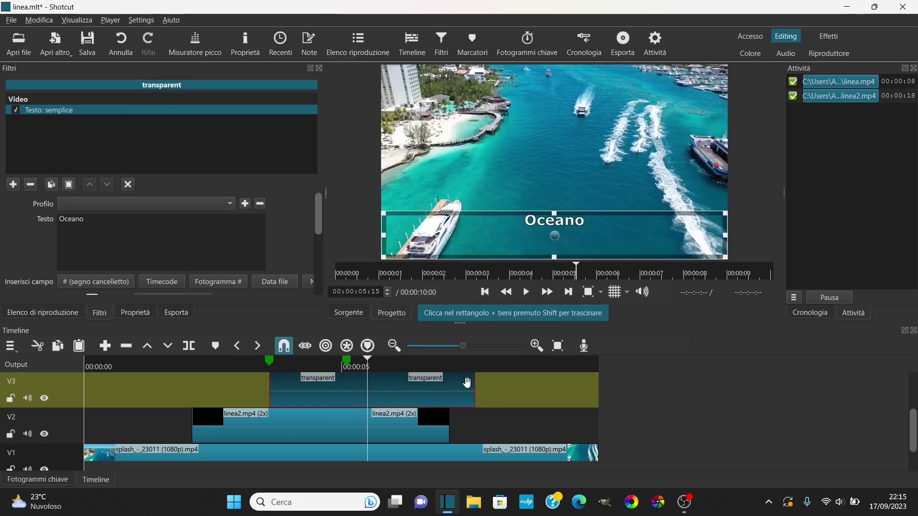
{"action": "left_click_drag", "start_coordinate": [473, 385], "coordinate": [316, 379]}
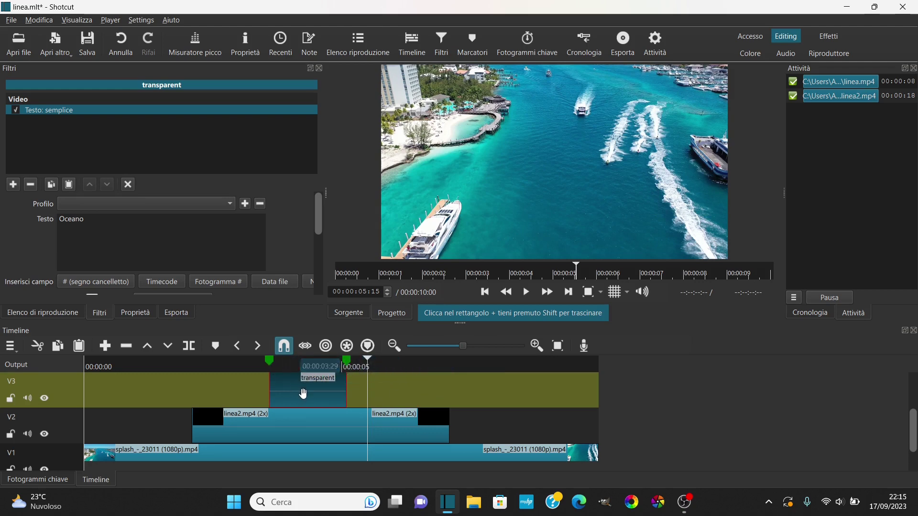
- Add the Dimensione, Posizione & Rotazione filter to the text clip and move the title between the two lines, at position -3, 53
{"action": "left_click", "coordinate": [304, 366]}
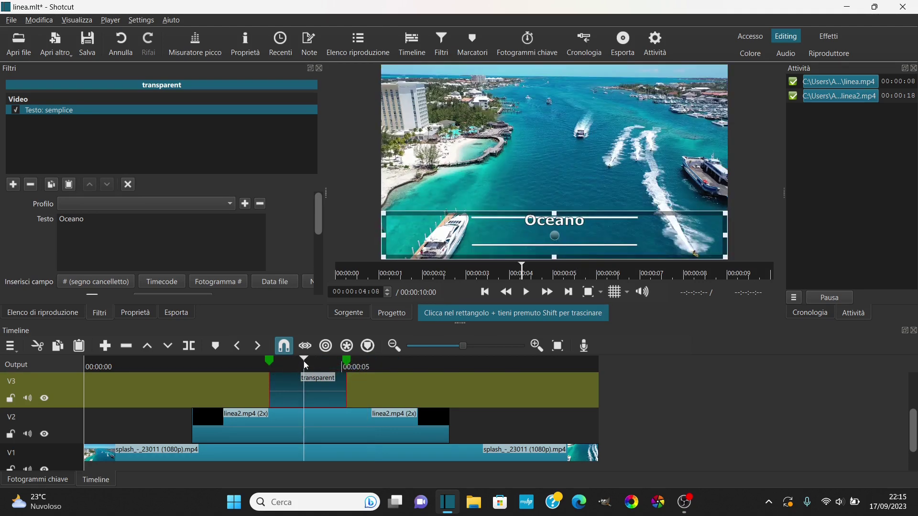
{"action": "left_click", "coordinate": [14, 186]}
{"action": "left_click", "coordinate": [62, 139]}
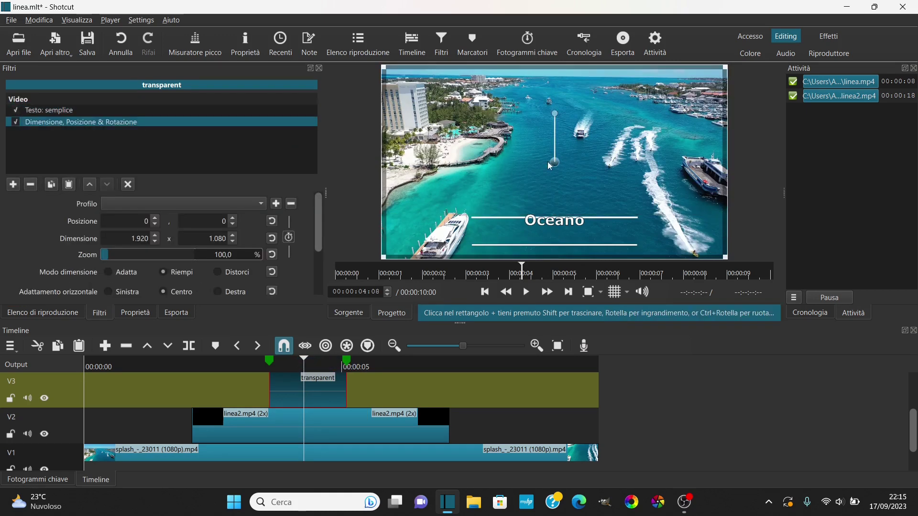
{"action": "left_click_drag", "start_coordinate": [554, 169], "coordinate": [554, 180]}
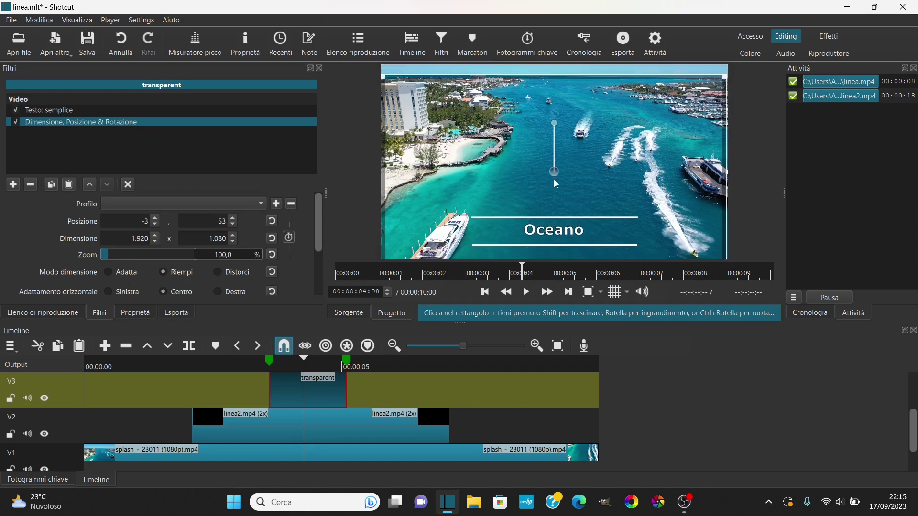
- Play the title animation from about 2 seconds in the Riproduttore layout, and return to the Editing layout
{"action": "left_click", "coordinate": [180, 365]}
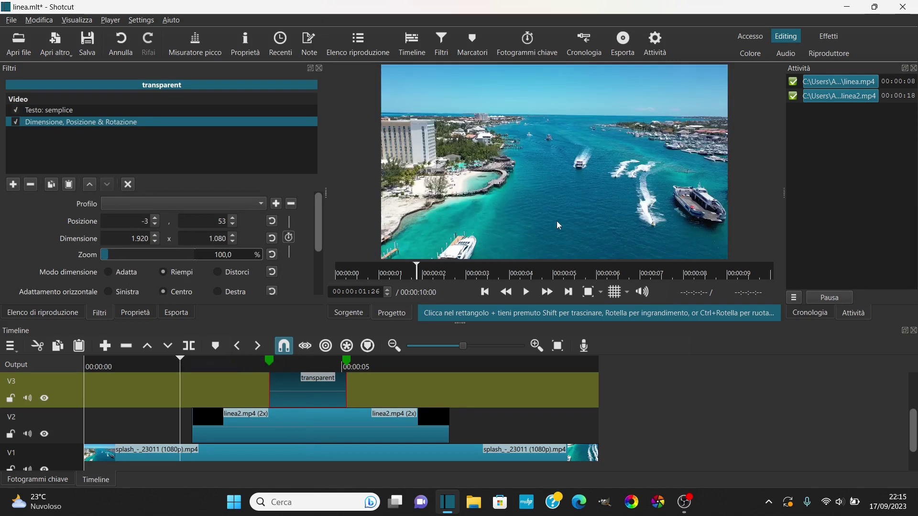
{"action": "key", "text": "alt+6"}
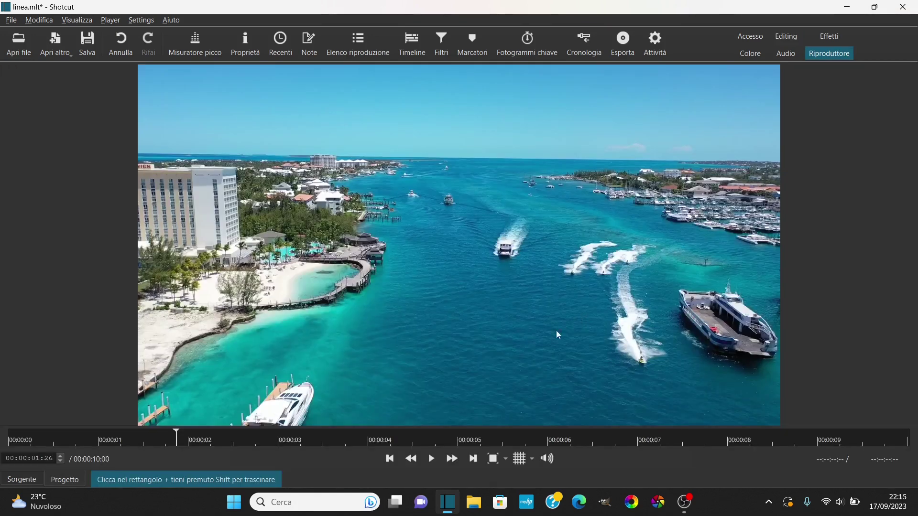
{"action": "left_click", "coordinate": [431, 458]}
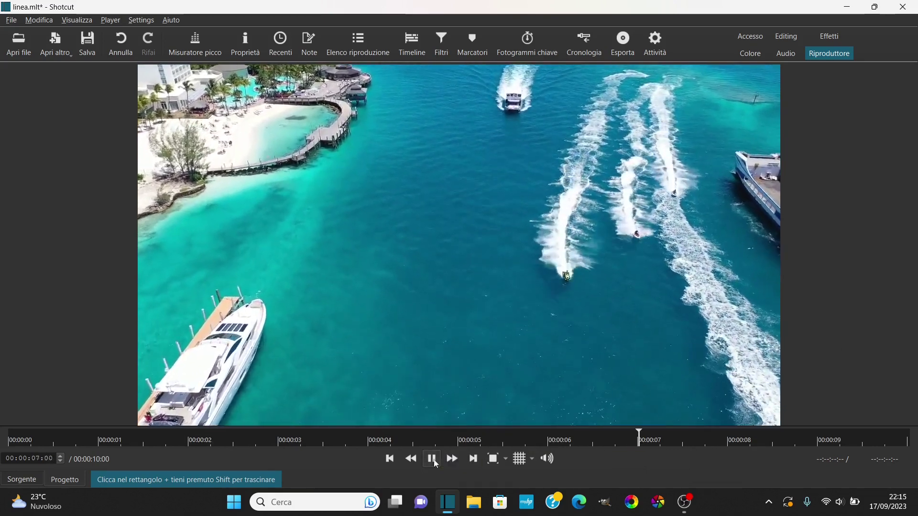
{"action": "left_click", "coordinate": [431, 458]}
{"action": "left_click", "coordinate": [785, 36]}
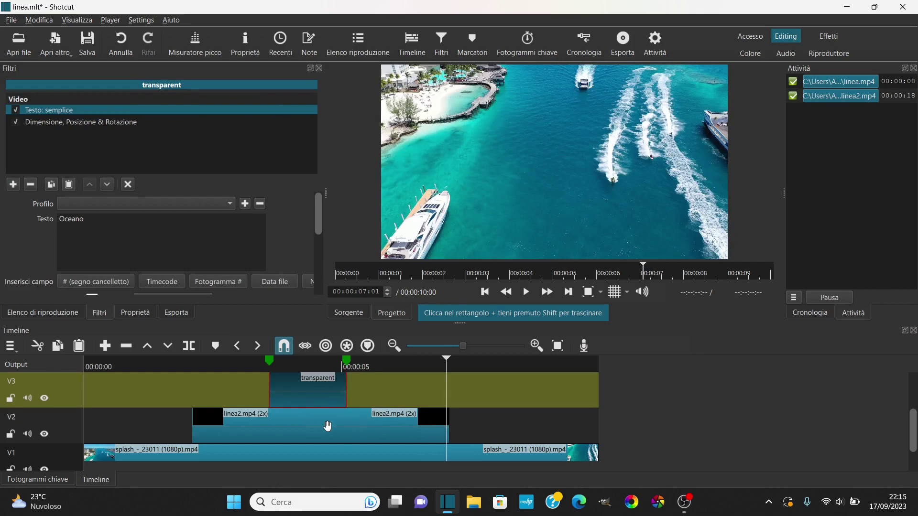
- Open the properties of the linea2.mp4 clip on track V2
{"action": "right_click", "coordinate": [356, 417]}
{"action": "left_click", "coordinate": [382, 411]}
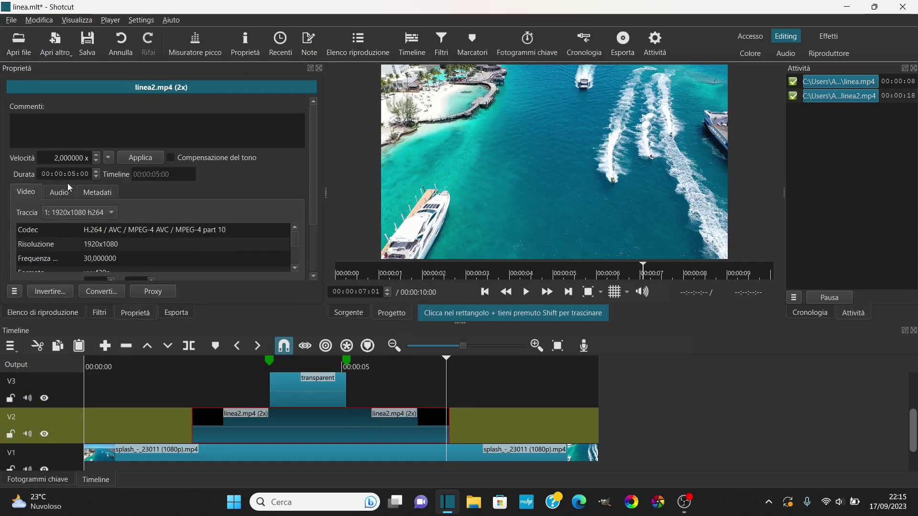